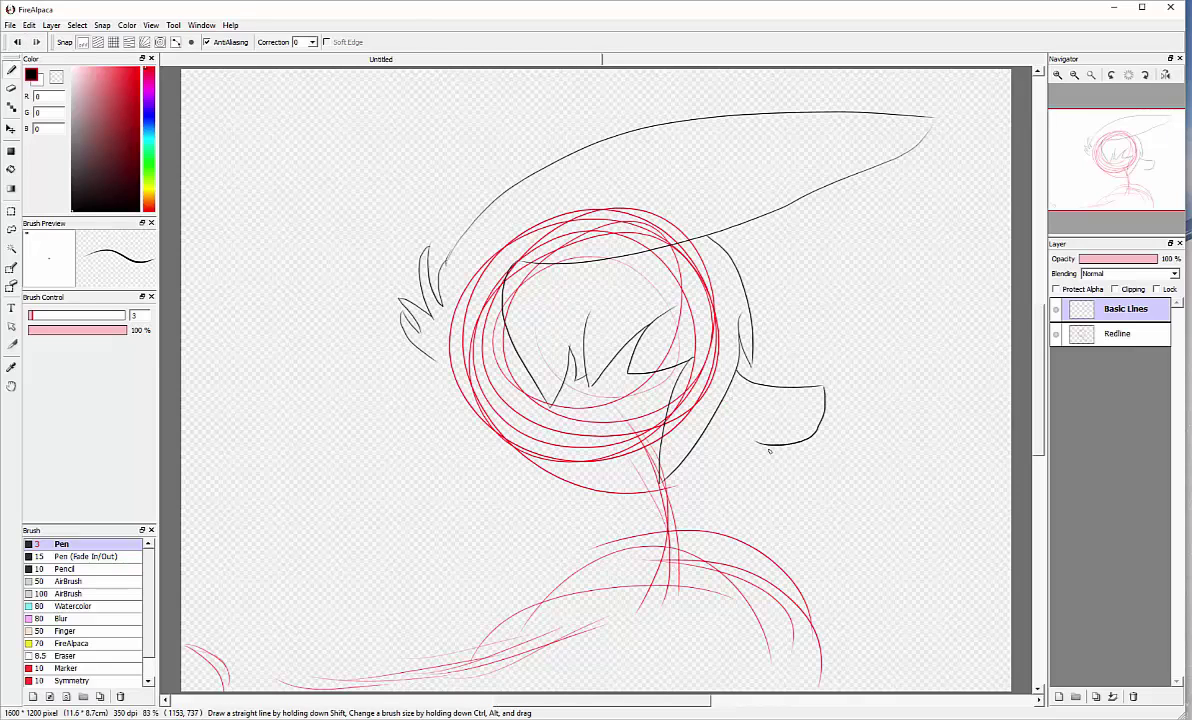
Draw the animal's mouth corner, lower jaw and the tufted fur running down the front of its neck.
left_click_drag(804, 447, 710, 478)
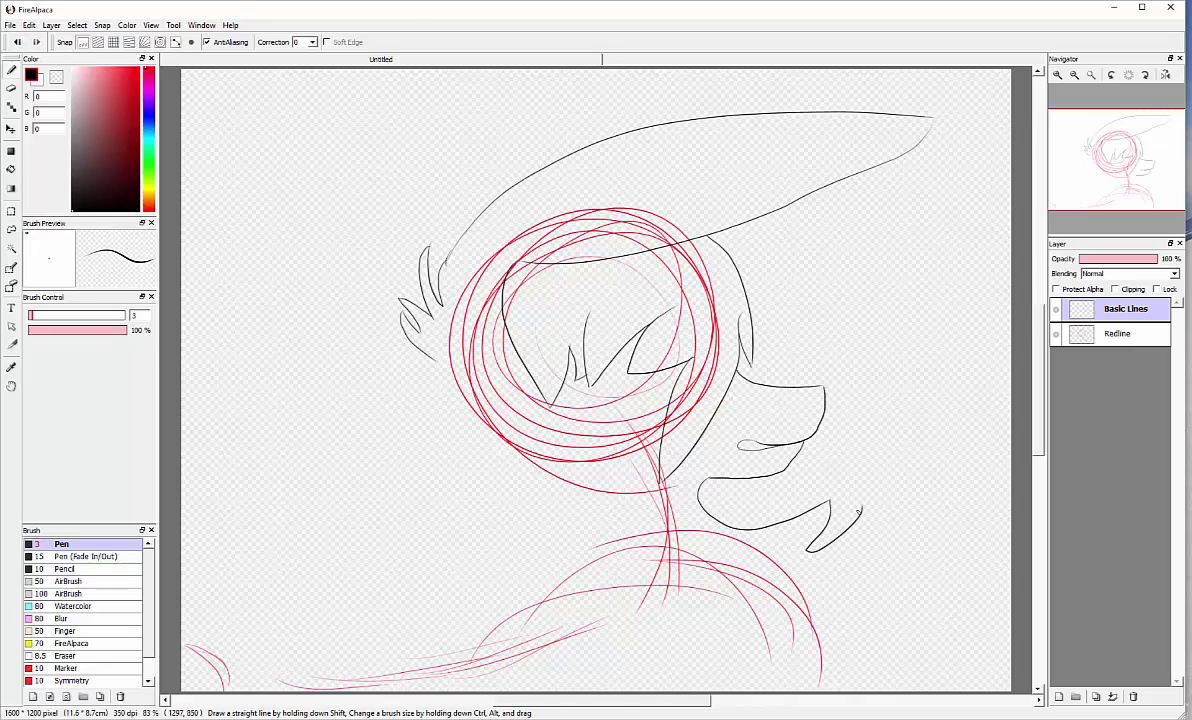
left_click_drag(857, 511, 862, 592)
left_click_drag(848, 655, 828, 616)
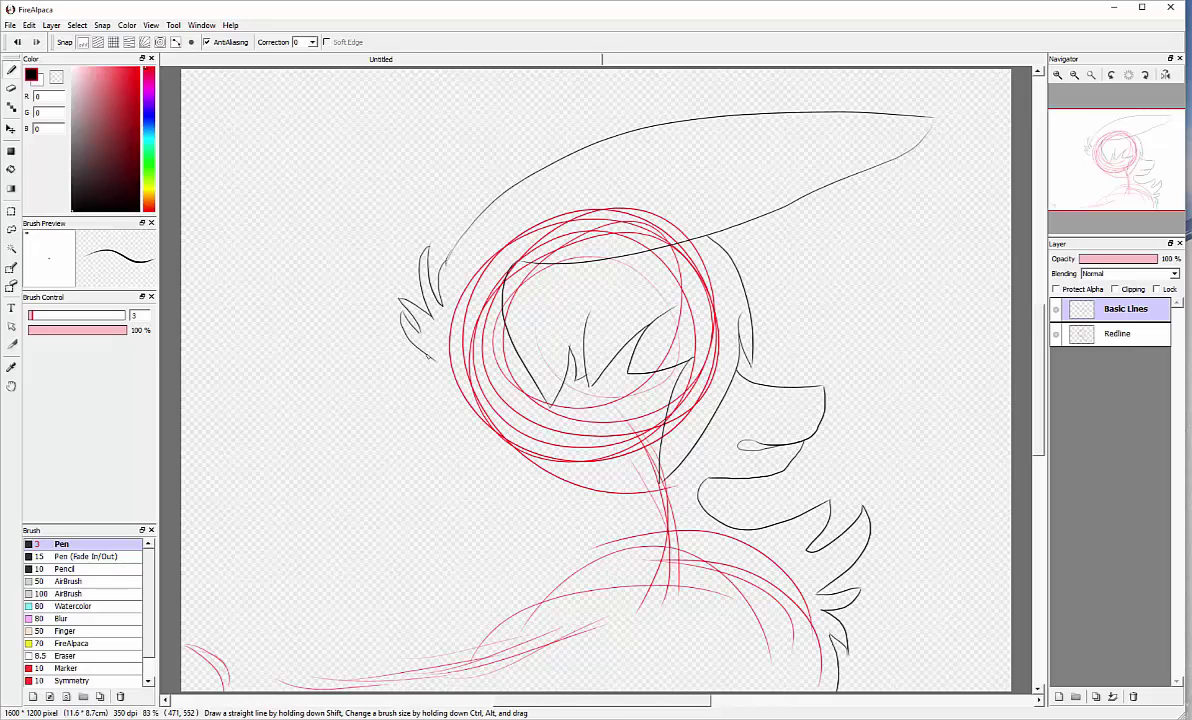
Draw the tufted fur outline down the back of the neck, erasing its bulging section and redrawing it straighter.
left_click_drag(484, 490, 450, 616)
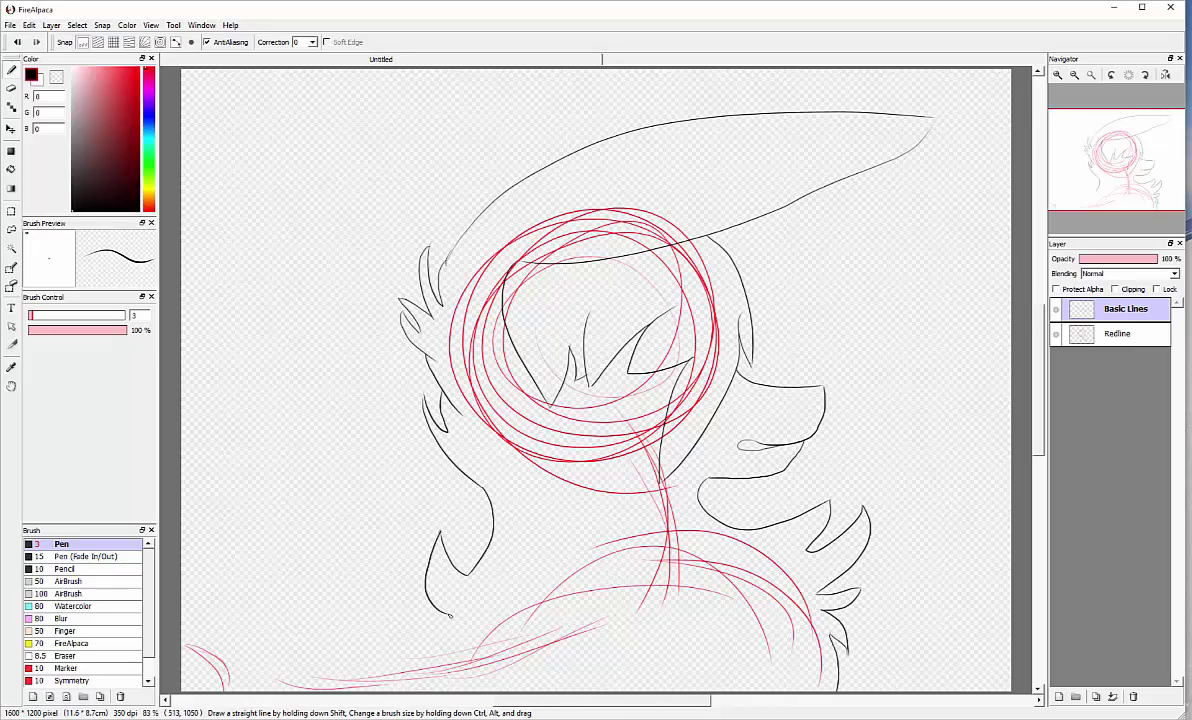
key("e")
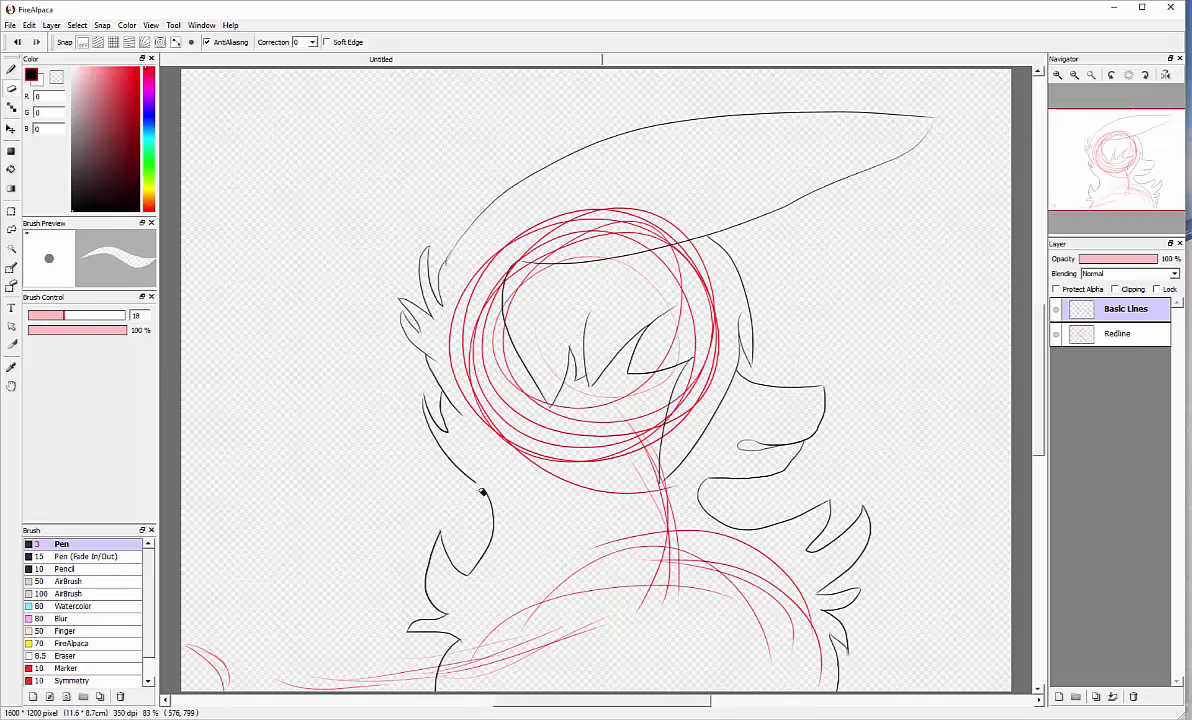
mouse_move(481, 492)
left_mouse_down()
mouse_move(510, 519)
mouse_move(481, 551)
left_mouse_up()
left_click(13, 74)
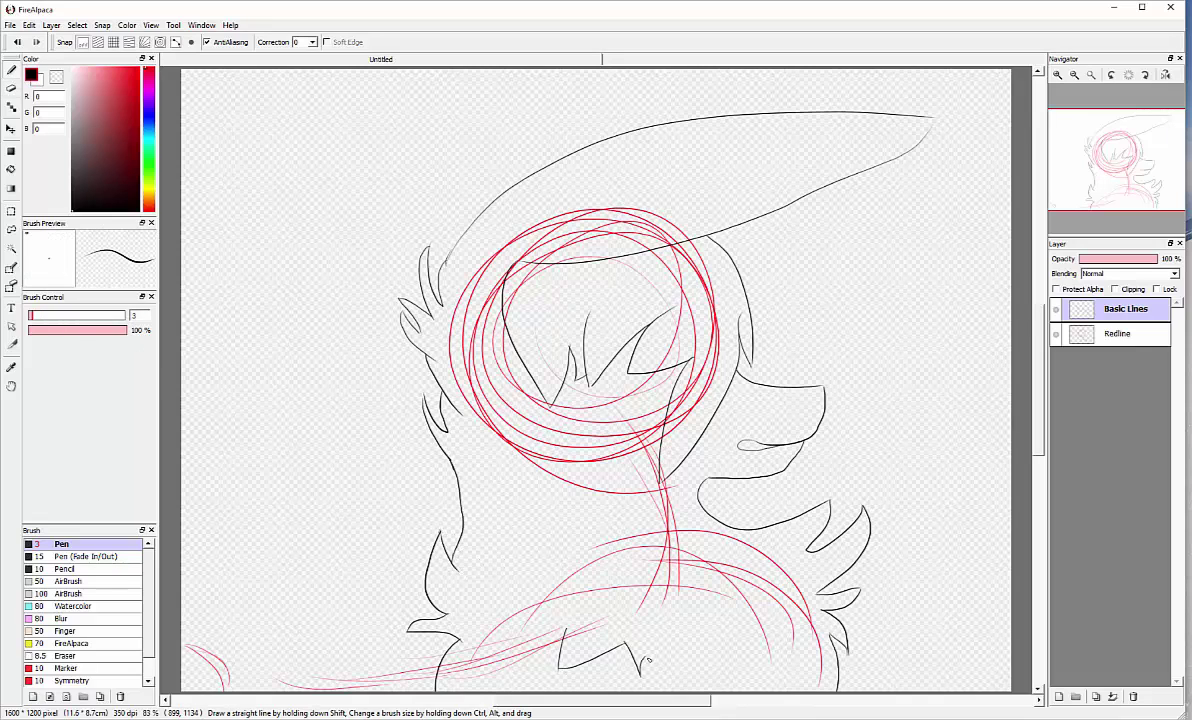
Draw the jagged chest fur, the far ear beside the forehead, and the wavy line of the back.
mouse_move(648, 660)
left_mouse_down()
mouse_move(690, 659)
mouse_move(731, 689)
left_mouse_up()
left_click_drag(568, 632, 570, 686)
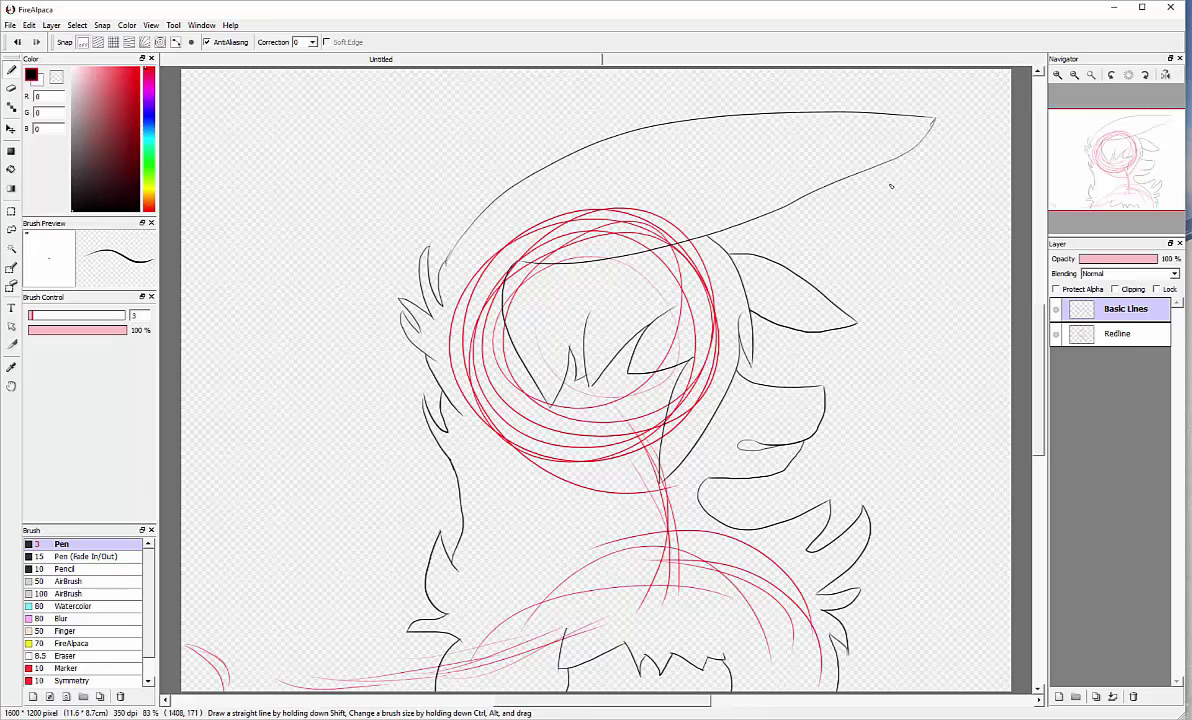
left_click_drag(430, 598, 191, 594)
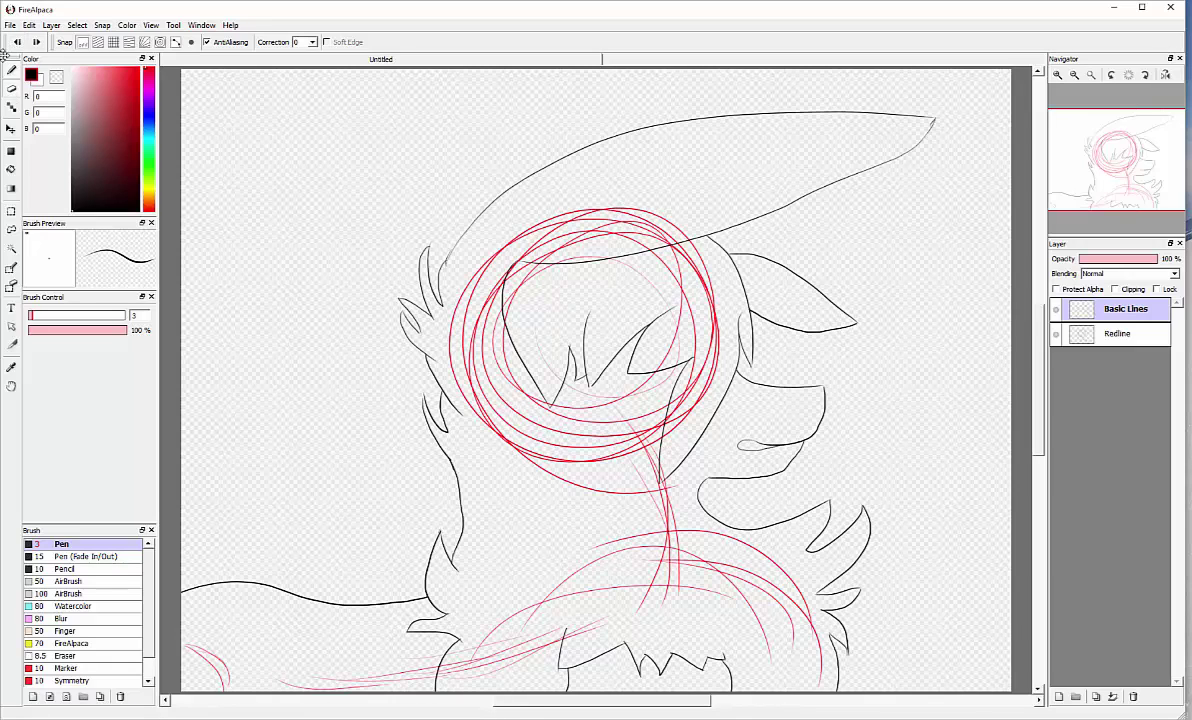
Reset the drawing colour to black and add a new layer named Color above Basic Lines.
left_click(73, 69)
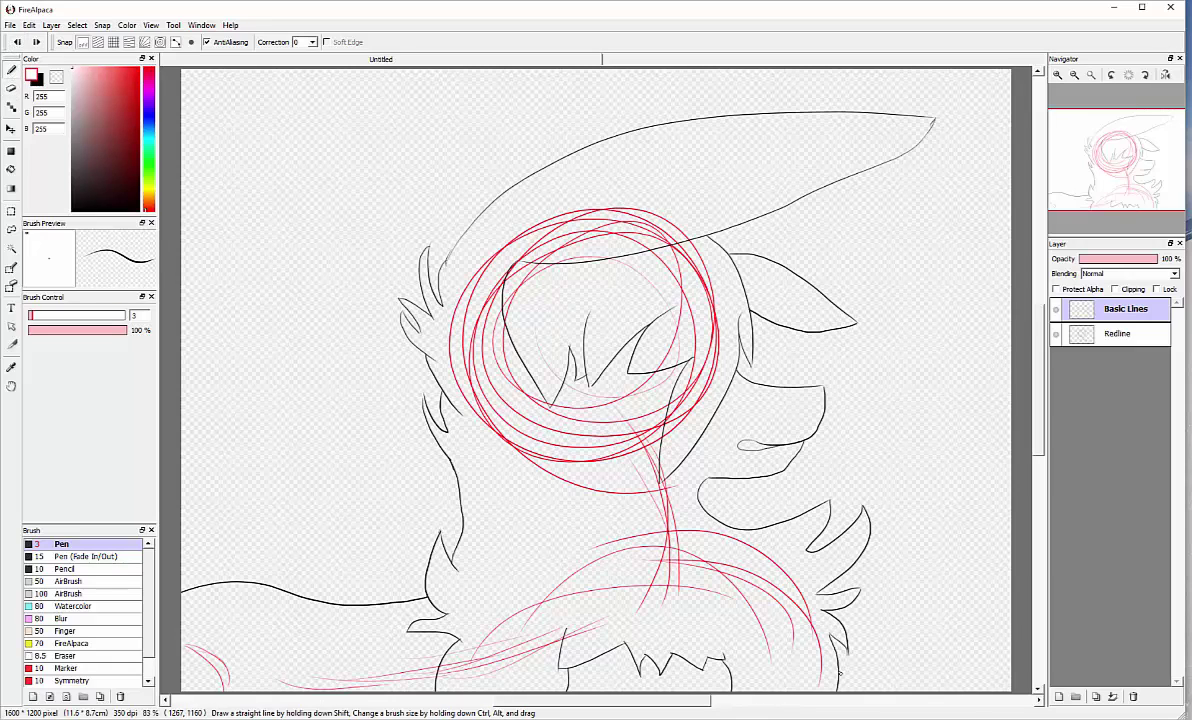
left_click(32, 82)
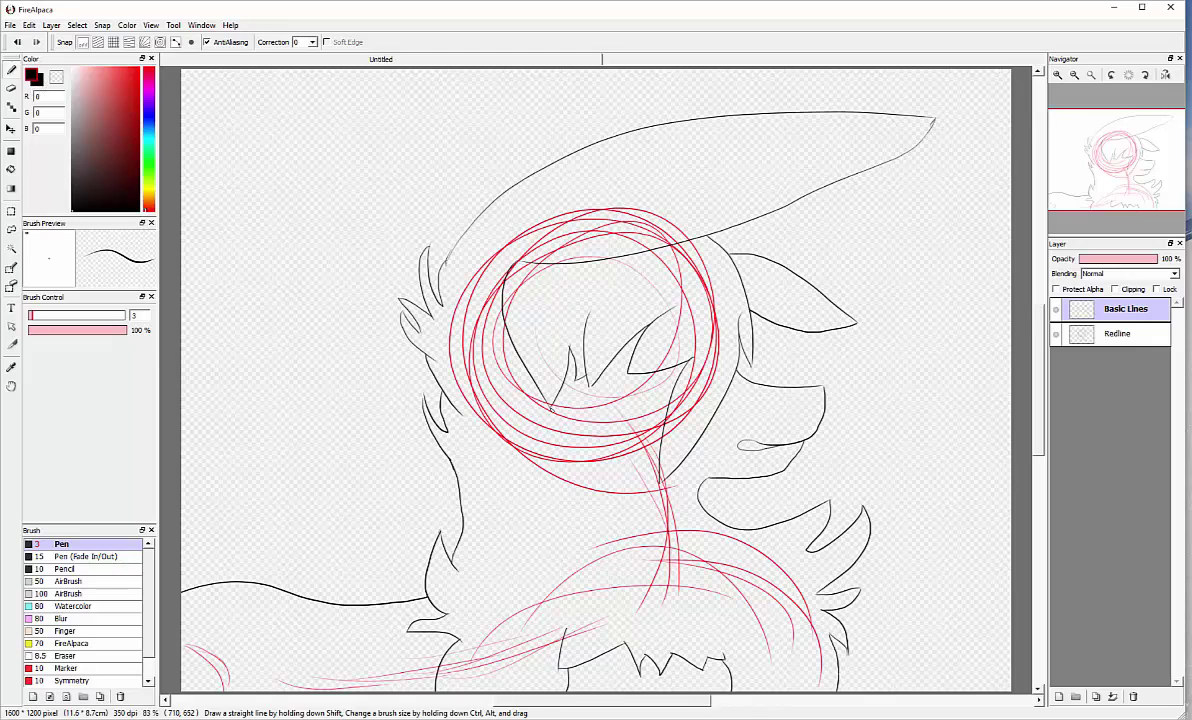
key("ctrl+shift+n")
double_click(1120, 308)
type("Color")
key("Return")
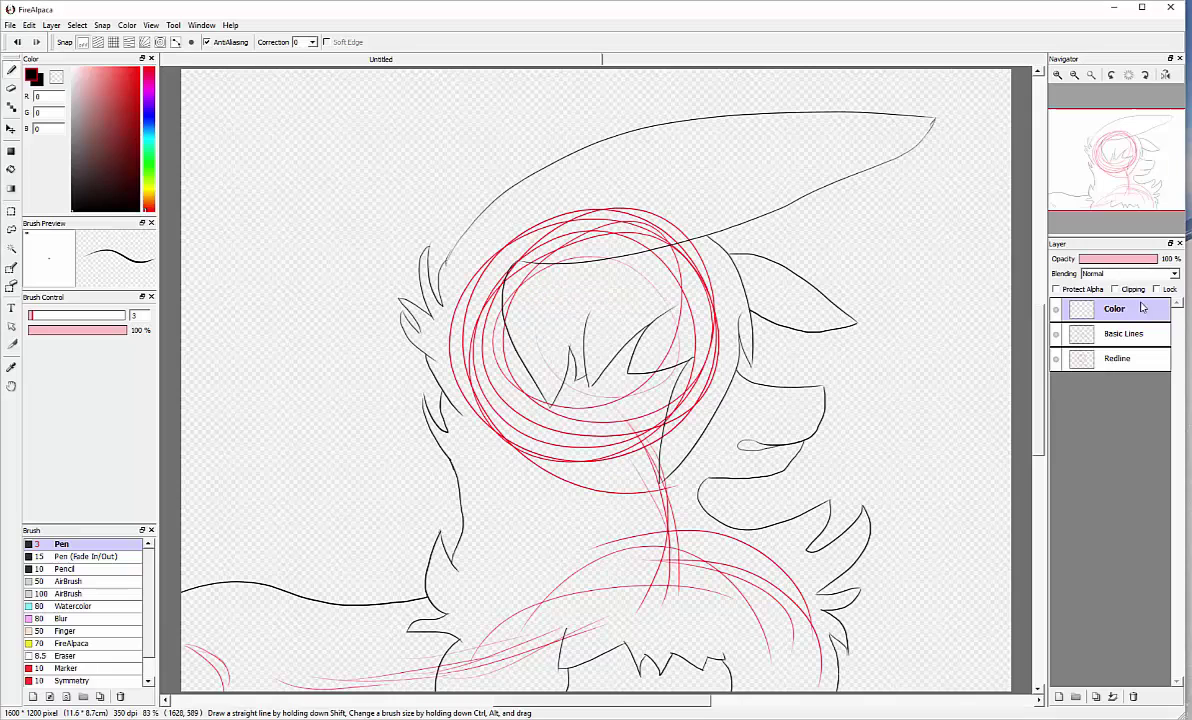
left_click_drag(243, 240, 273, 238)
left_click_drag(247, 215, 270, 212)
left_click_drag(300, 203, 302, 246)
left_click_drag(312, 195, 330, 207)
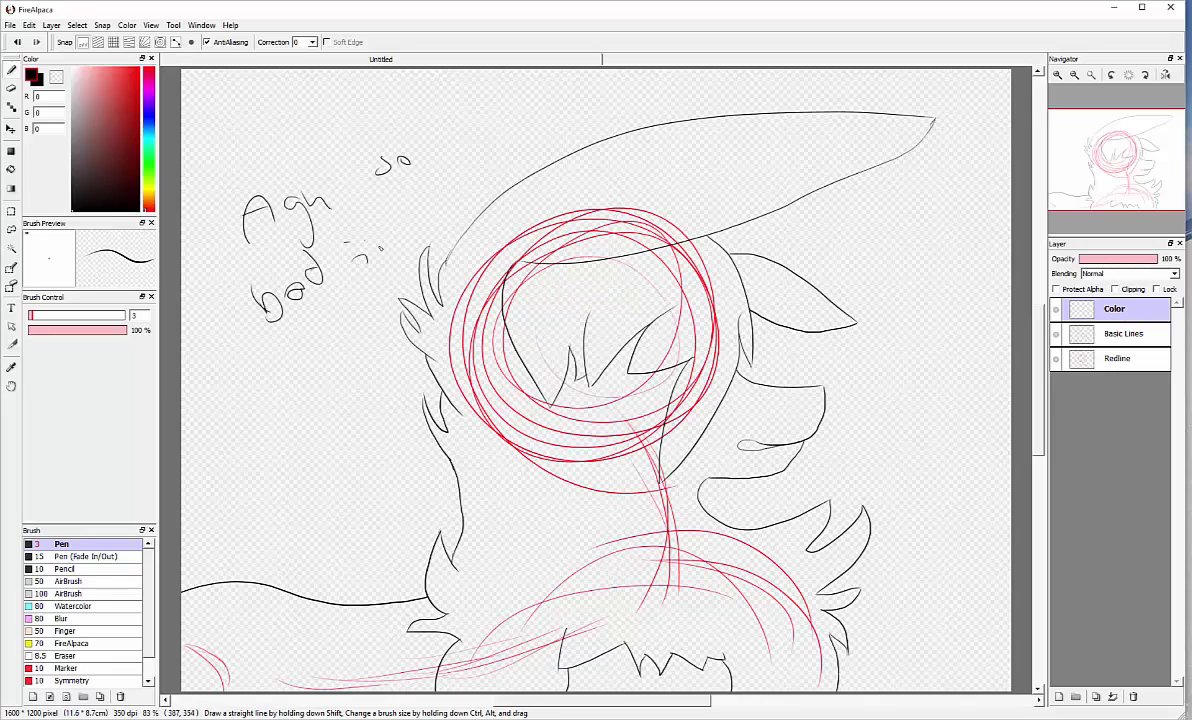
left_click(17, 42)
Draw the inner fold of the large ear, curving from its base to near its tip.
mouse_move(560, 236)
left_mouse_down()
mouse_move(790, 150)
mouse_move(676, 188)
left_mouse_up()
key("e")
key("b")
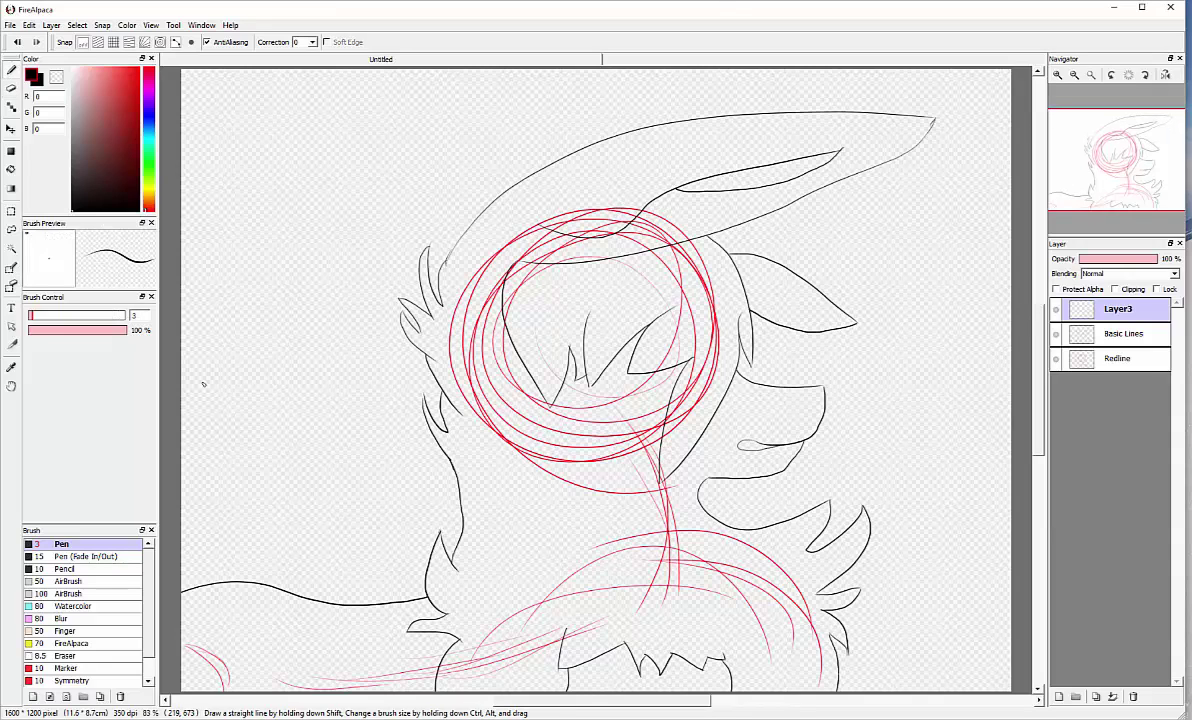
Fill the mouth opening with dark grey (78, 78, 78) and the animal's back with white.
left_click(72, 167)
key("g")
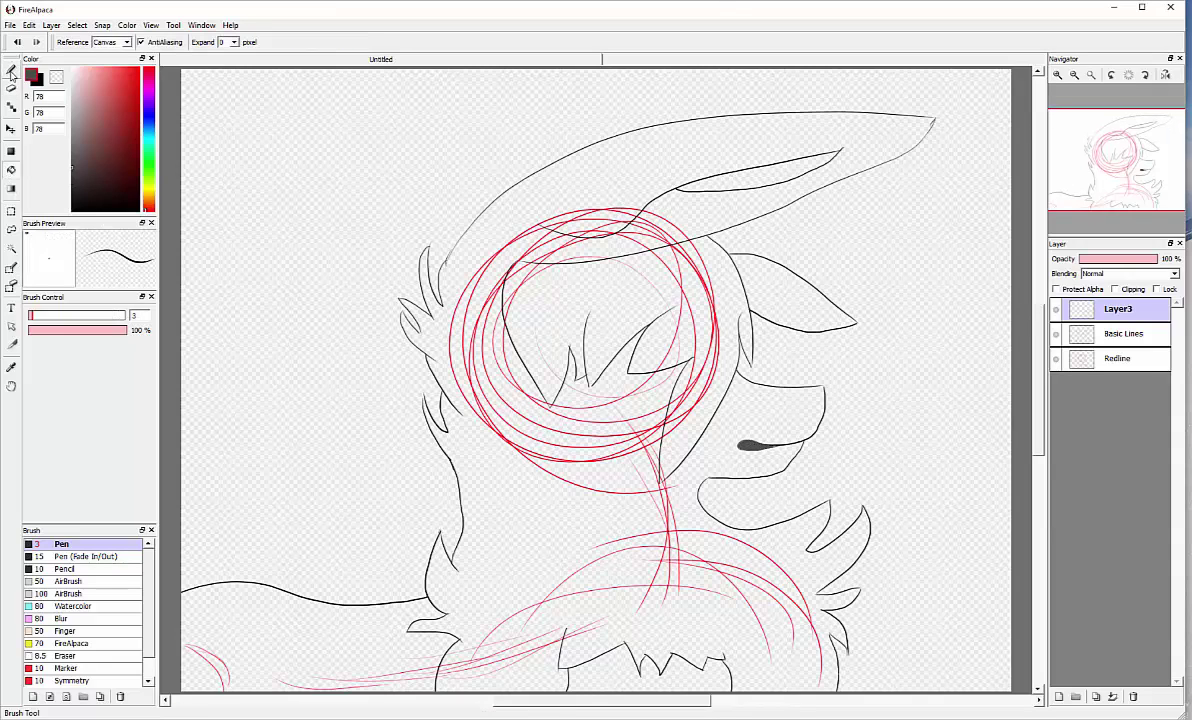
left_click(348, 627)
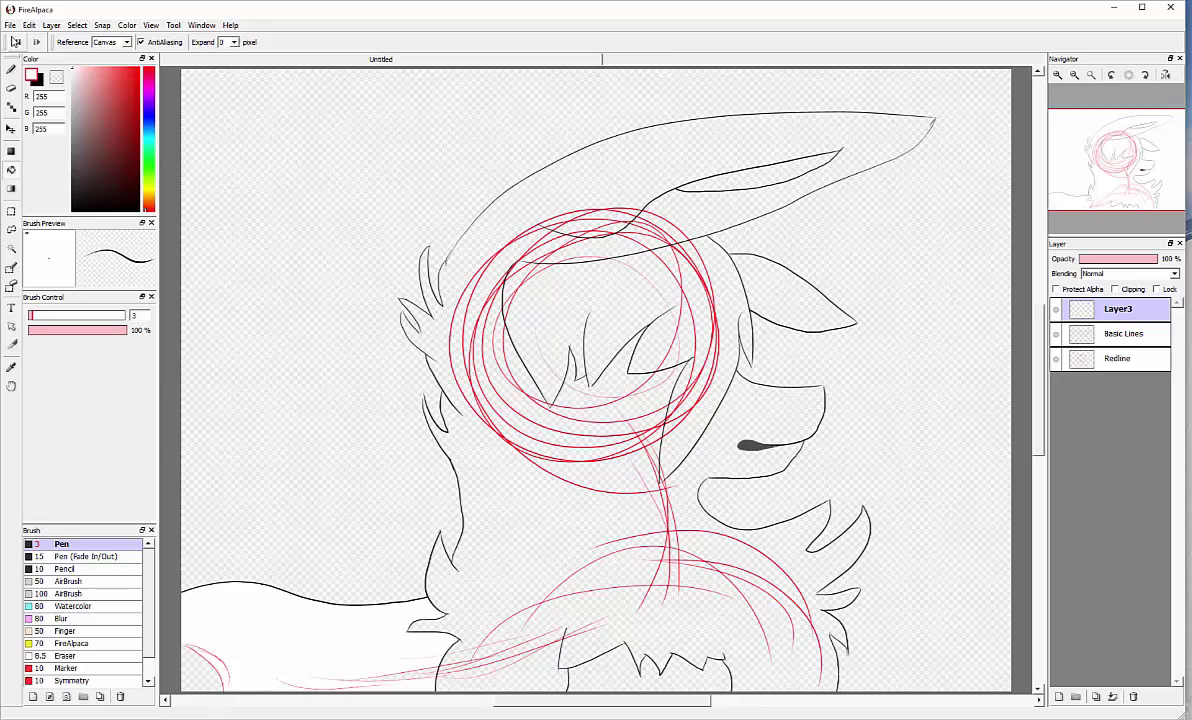
Hide the Redline layer and fill both ears and the area below the chest fur with white.
key("Delete")
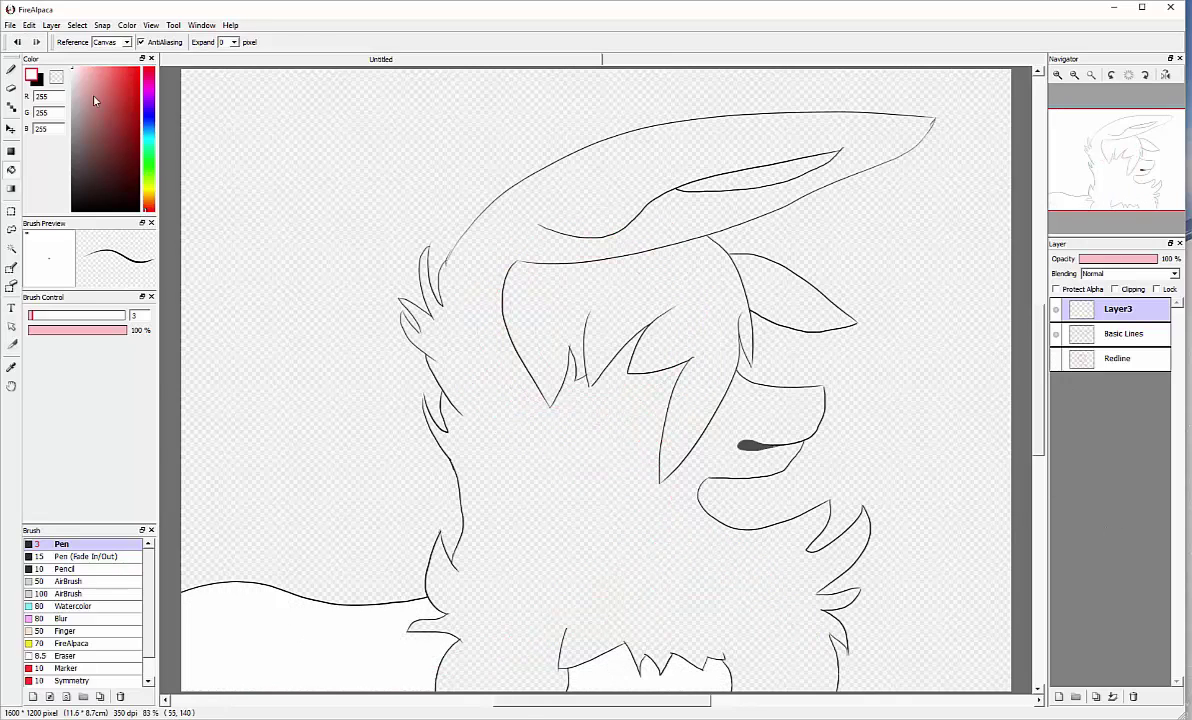
key("b")
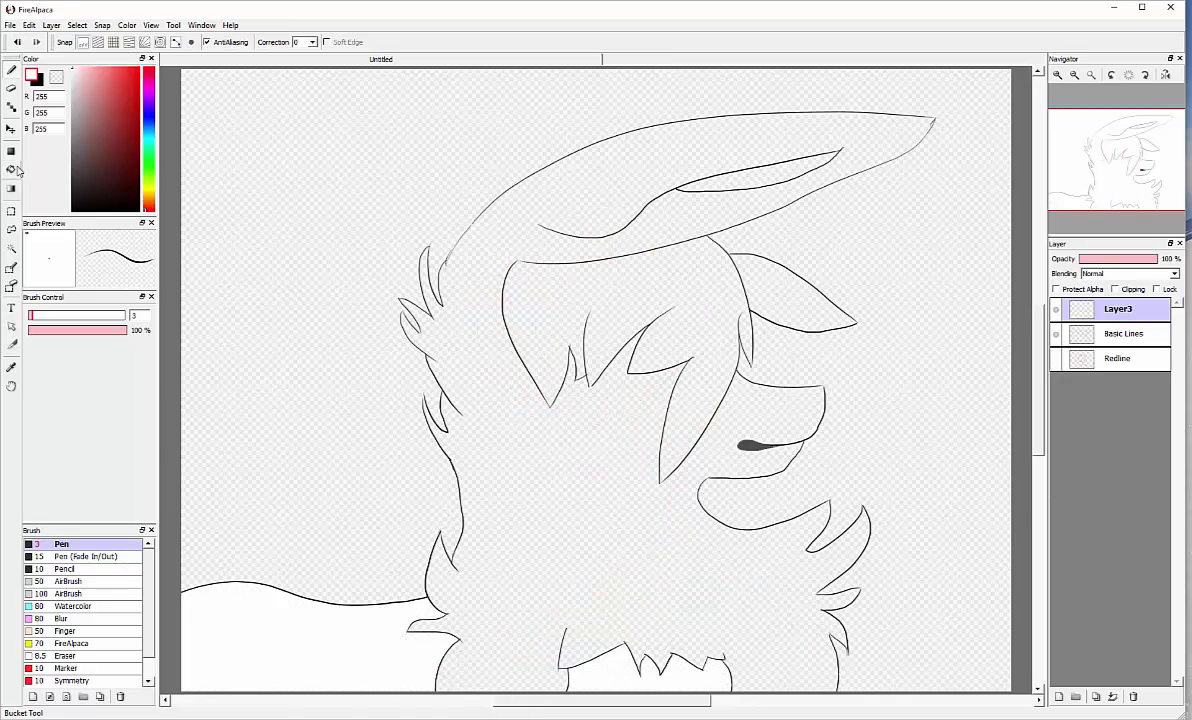
key("g")
left_click(500, 235)
left_click(10, 73)
scroll(434, 292, "up", 3)
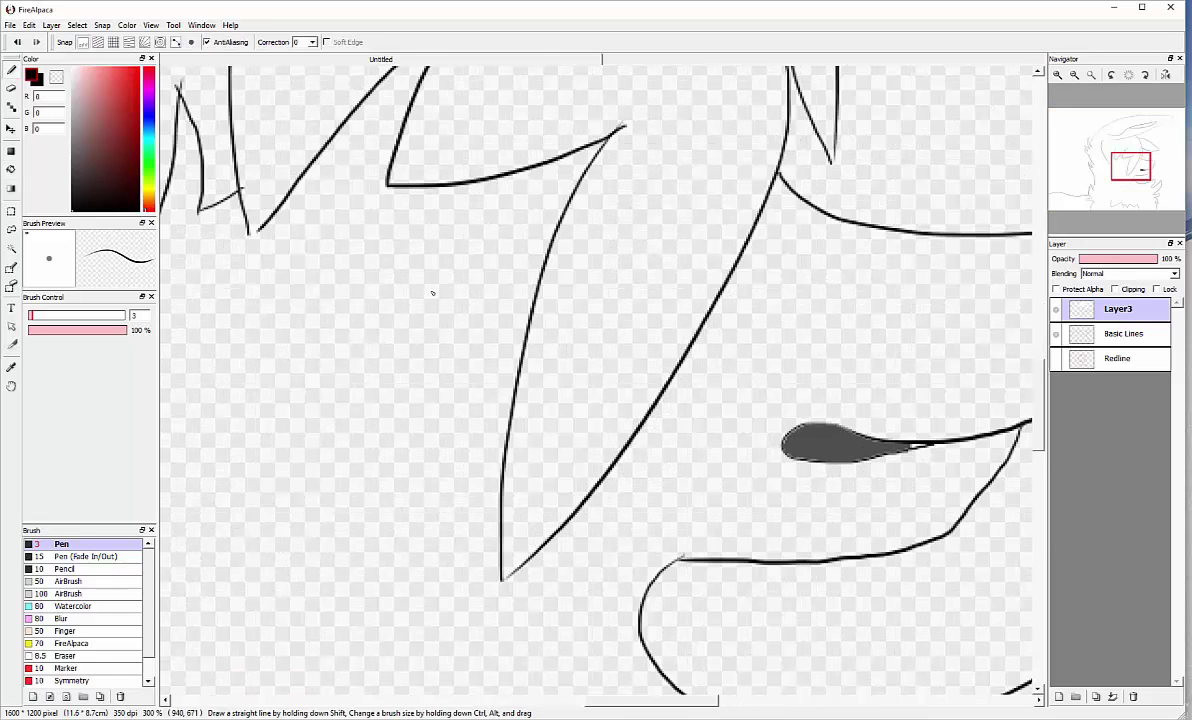
scroll(600, 380, "up", 3)
left_click(110, 188)
mouse_move(438, 505)
left_mouse_down()
mouse_move(606, 377)
mouse_move(495, 592)
left_mouse_up()
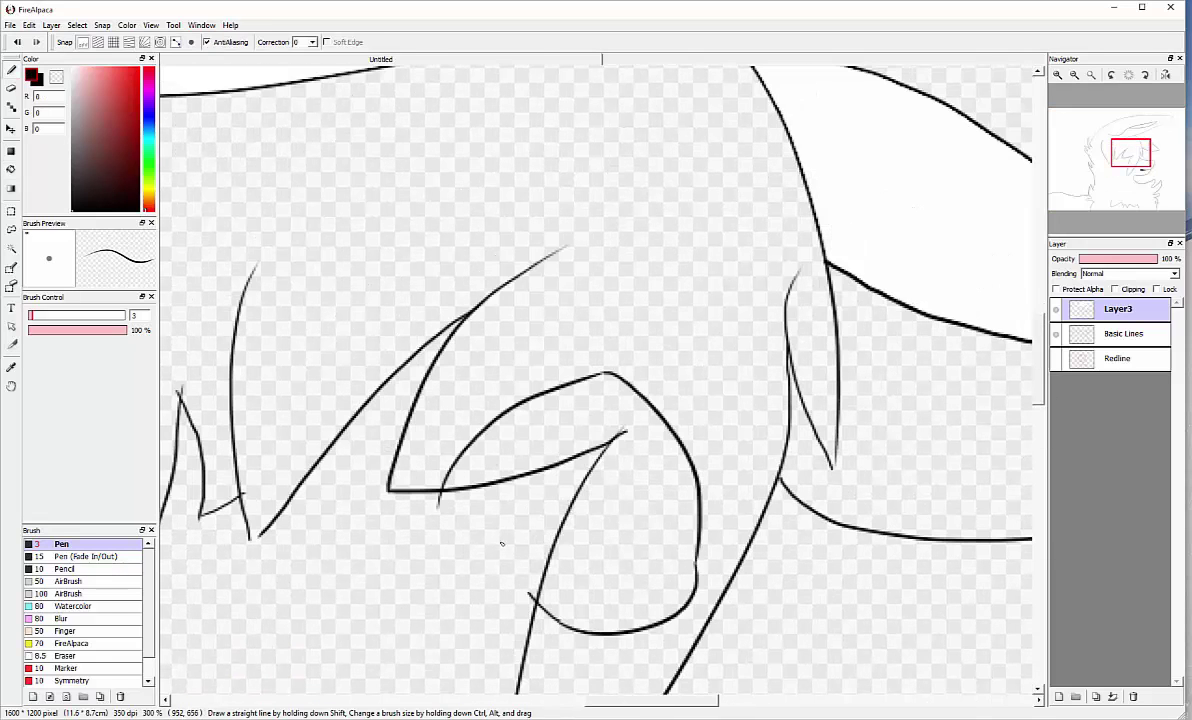
key("ctrl+z")
key("ctrl+z")
scroll(434, 380, "down", 1)
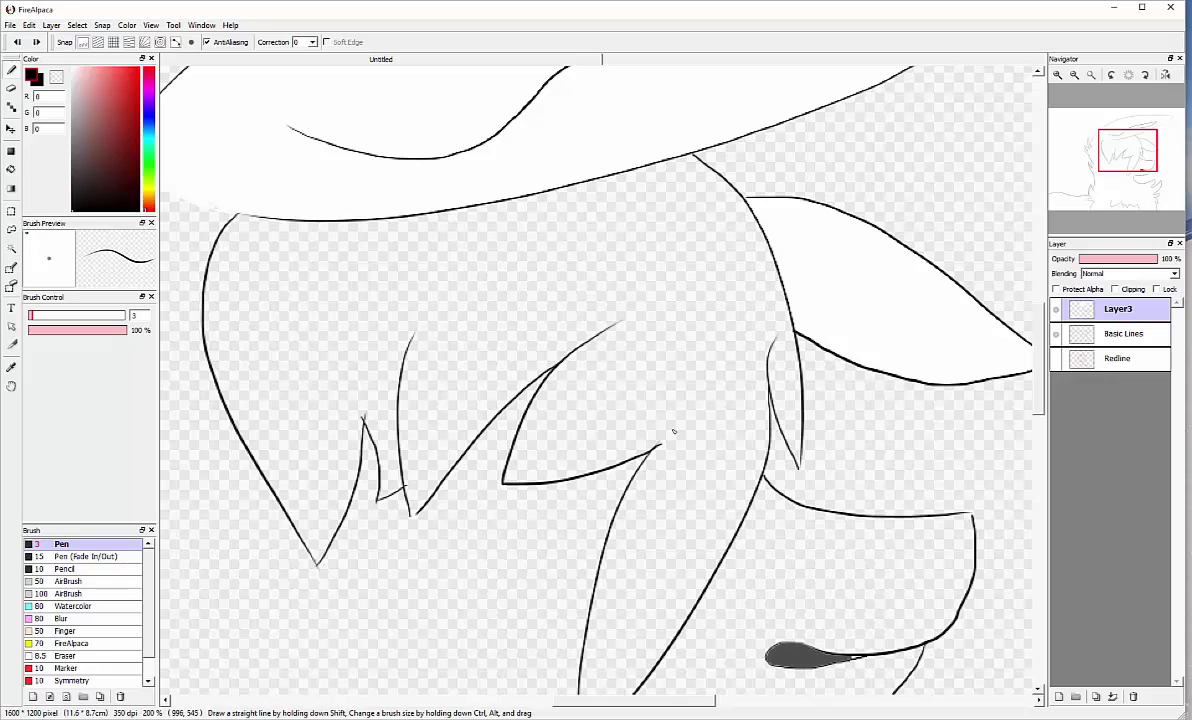
Draw an eye with lids, round iris and corner lashes, and erase the Basic Lines strokes crossing it with a size 25 eraser.
left_click_drag(643, 433, 697, 545)
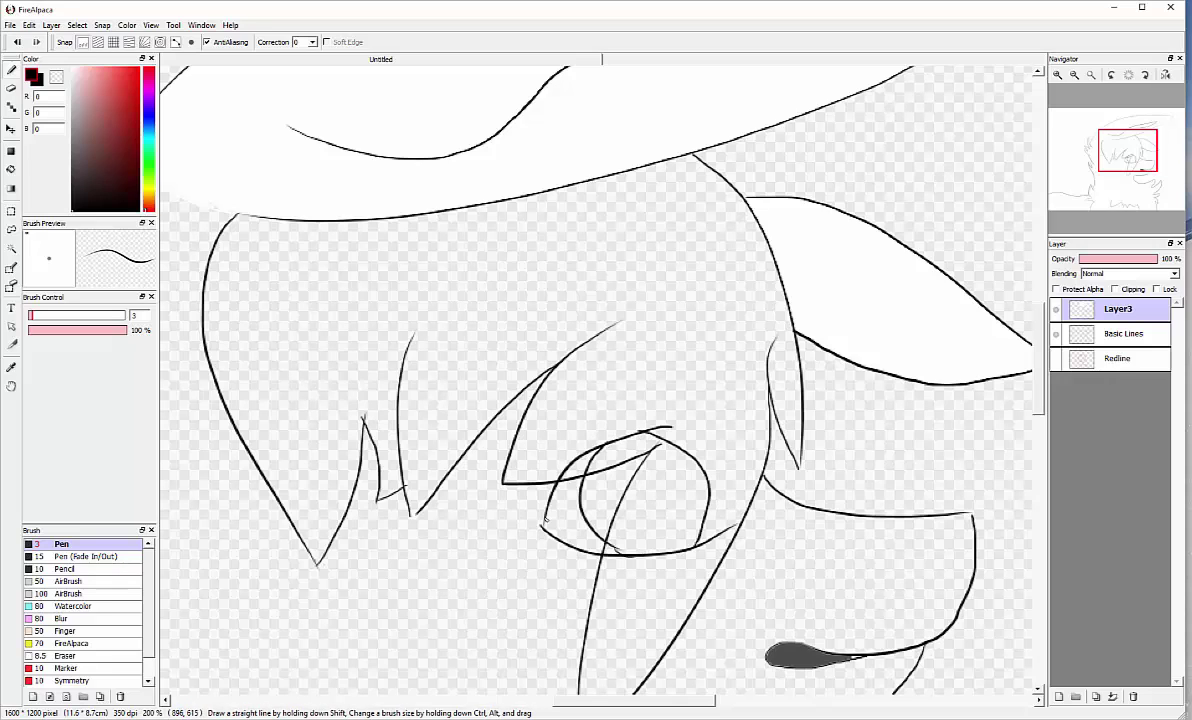
key("e")
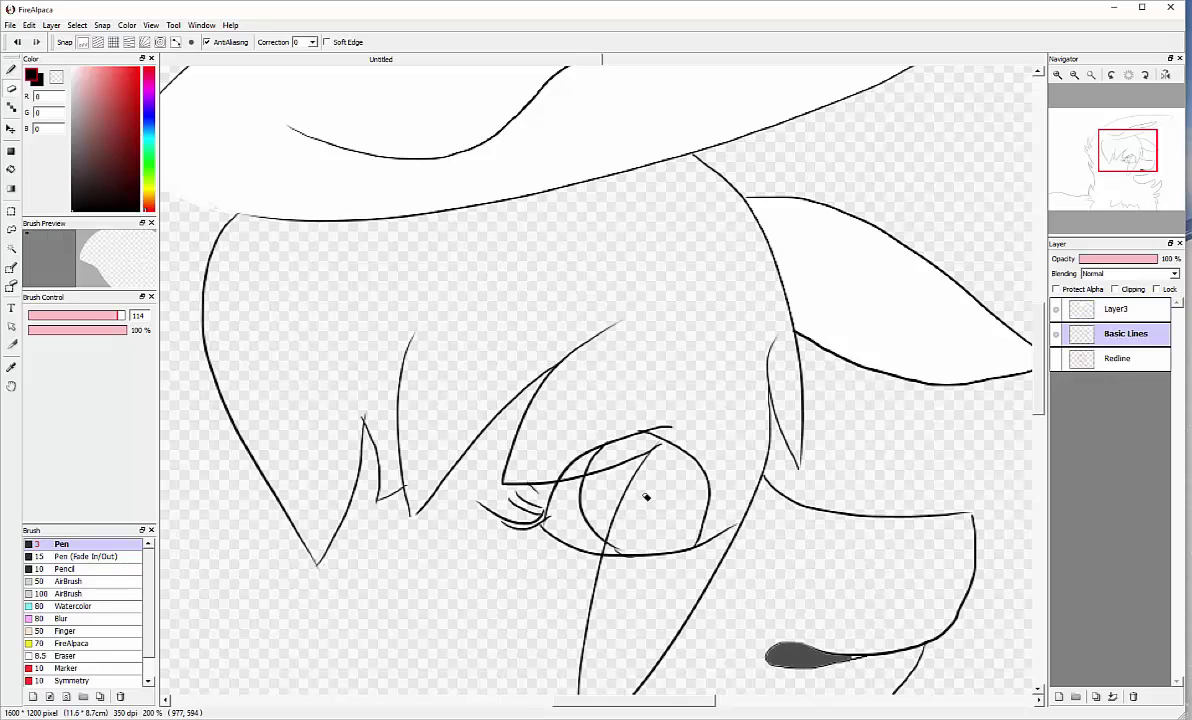
left_click_drag(59, 318, 77, 316)
left_click(16, 42)
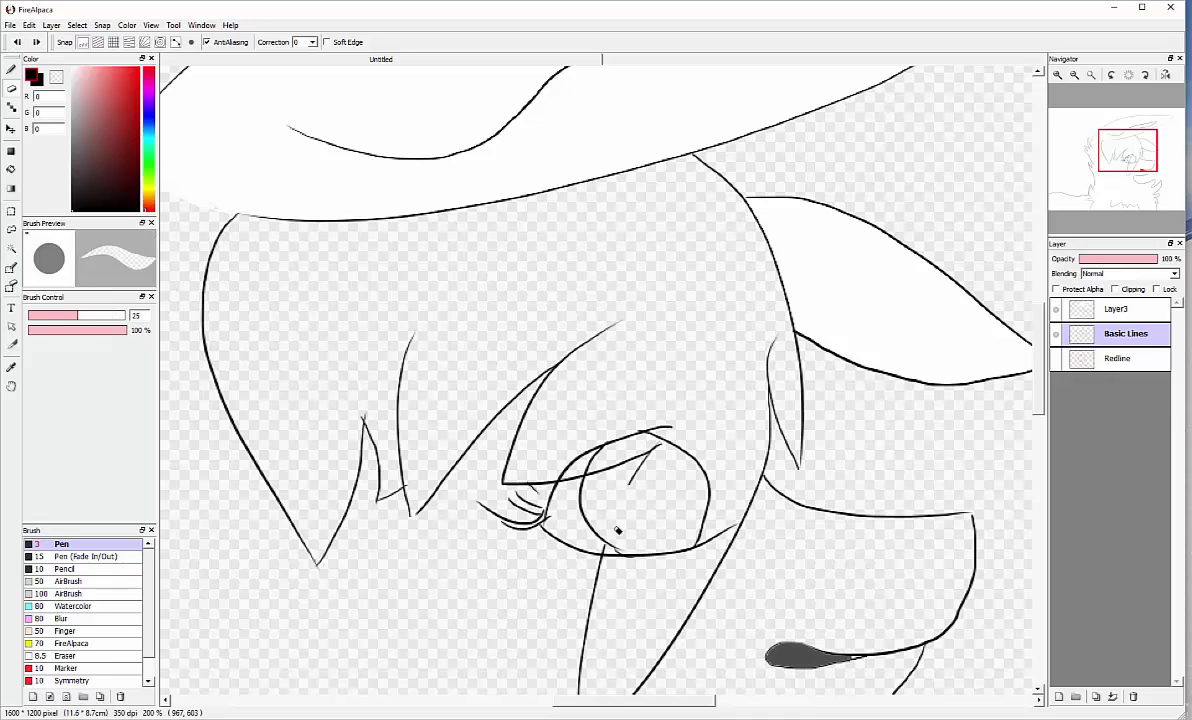
Fill the round iris of the eye with a near-black colour on the Basic Lines layer.
left_click(12, 72)
key("g")
left_click(639, 495)
Select the iris with the Magic Wand and hatch white strokes along its upper edge facing the muzzle.
key("x")
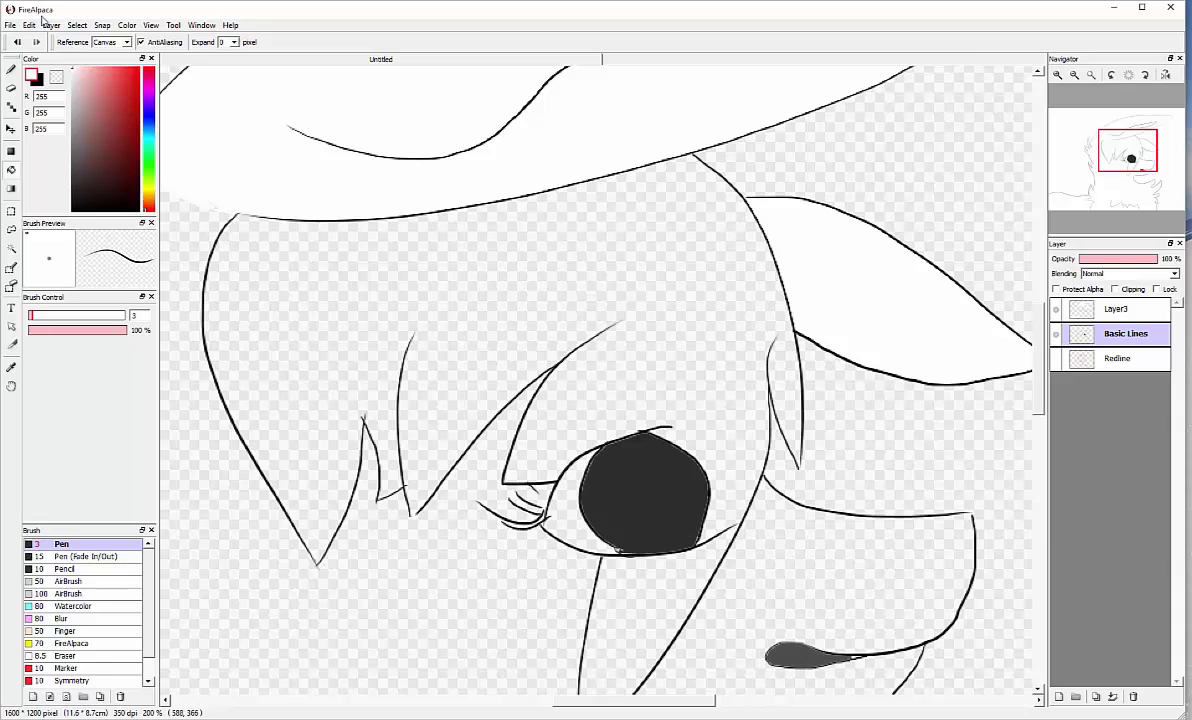
key("b")
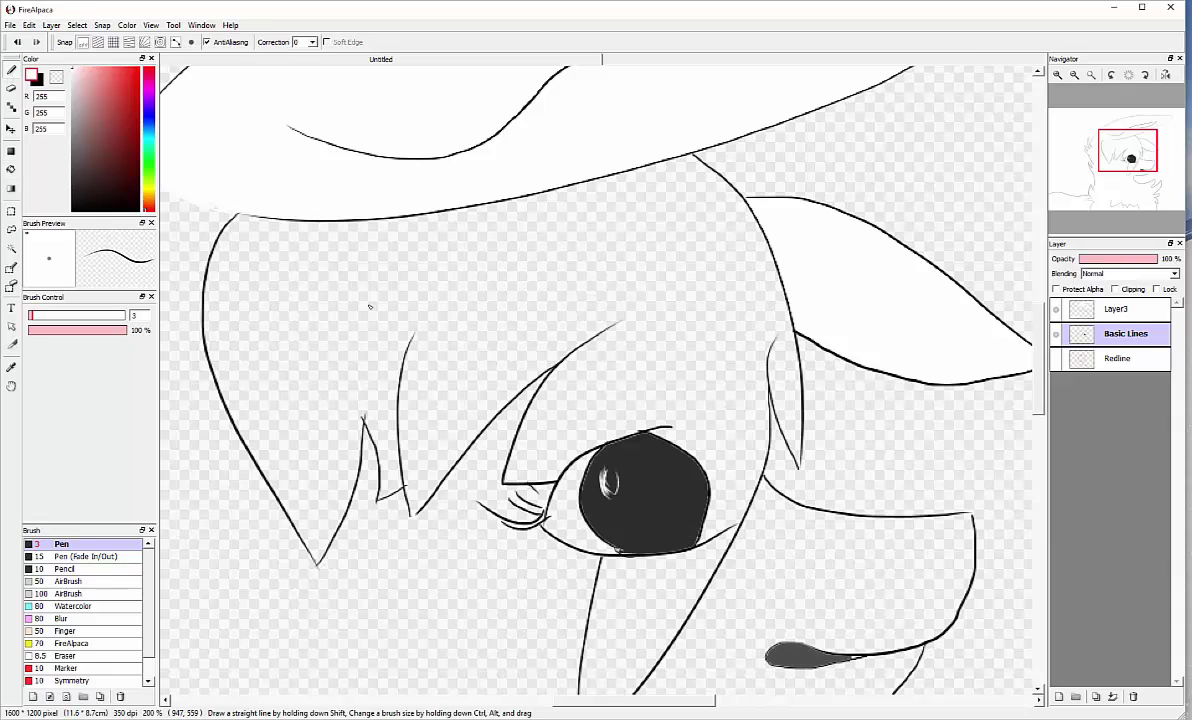
left_click(16, 42)
key("w")
left_click(645, 492)
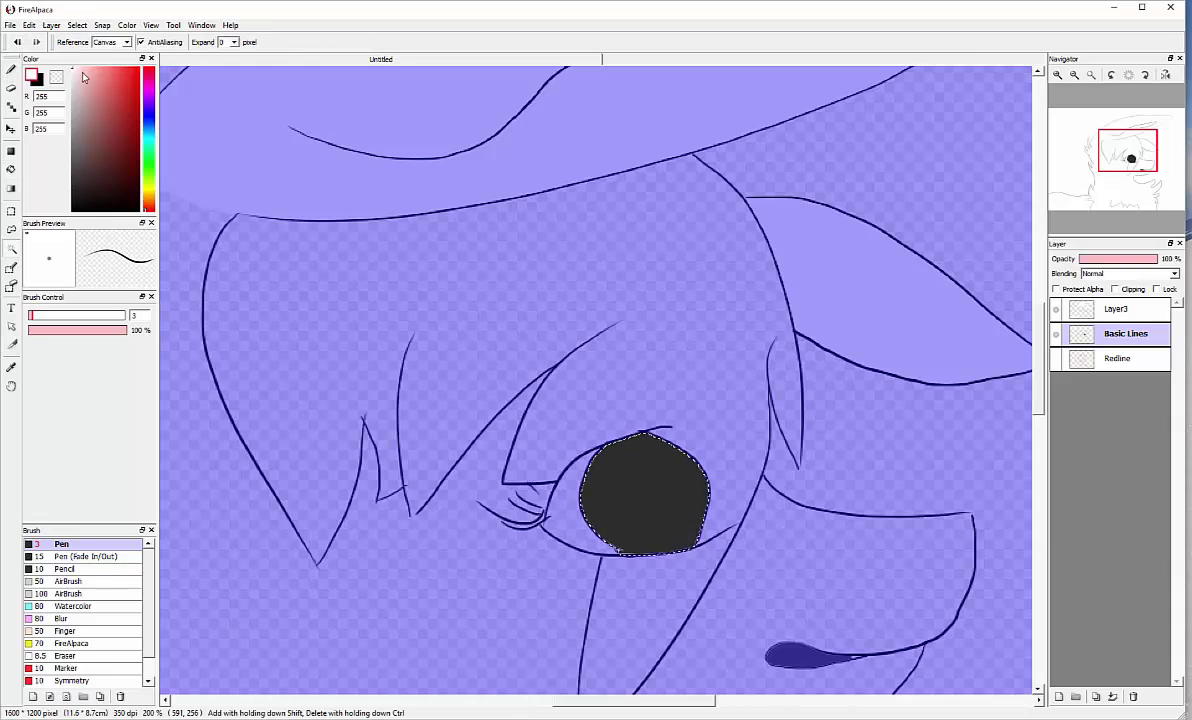
key("b")
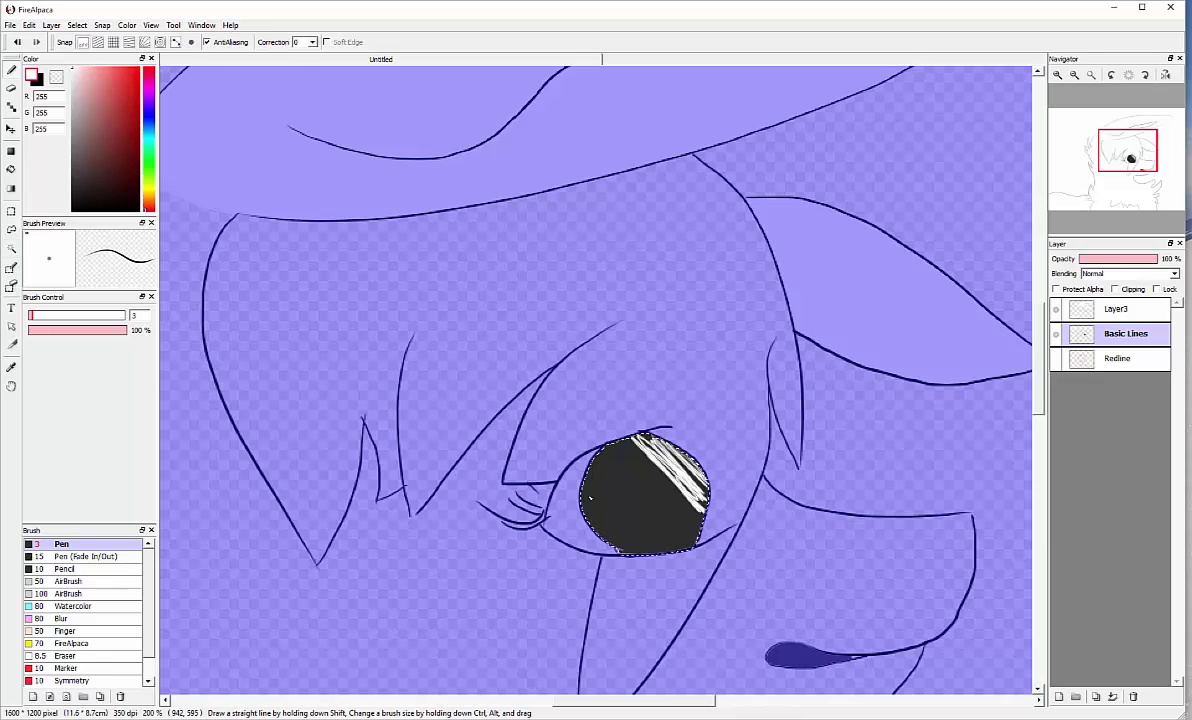
Apply a Gaussian Blur with a value of 17 to the selected iris.
left_click(102, 25)
left_click(135, 120)
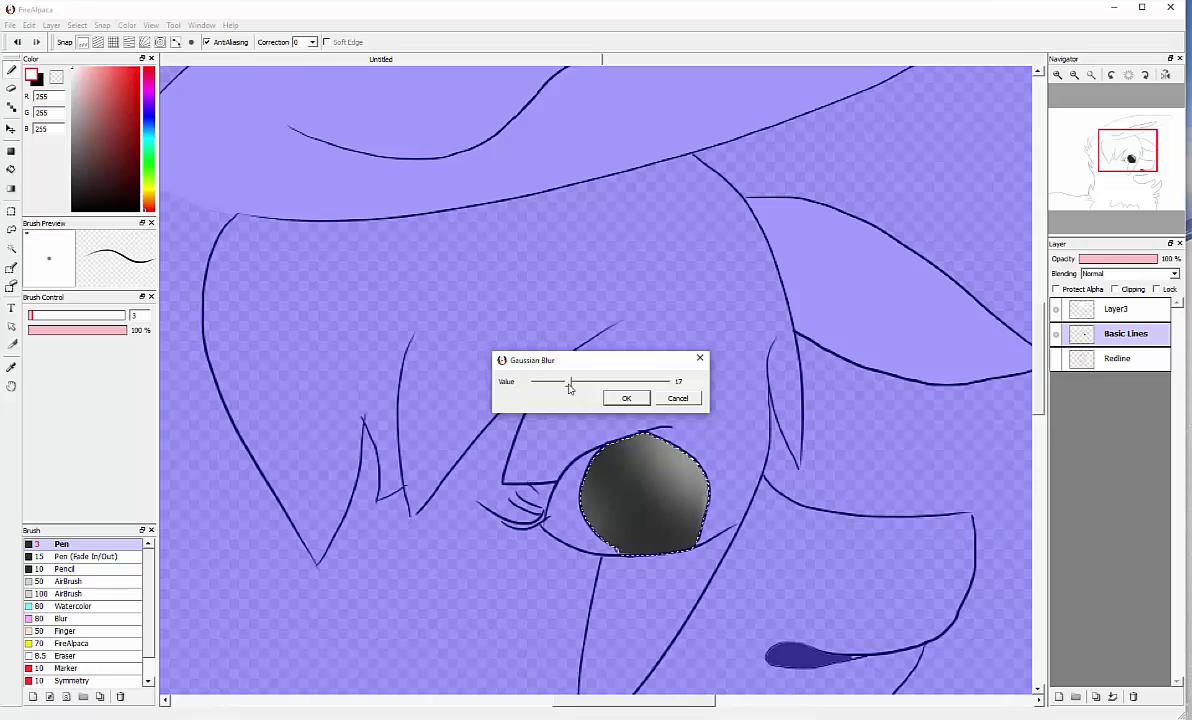
left_click(627, 399)
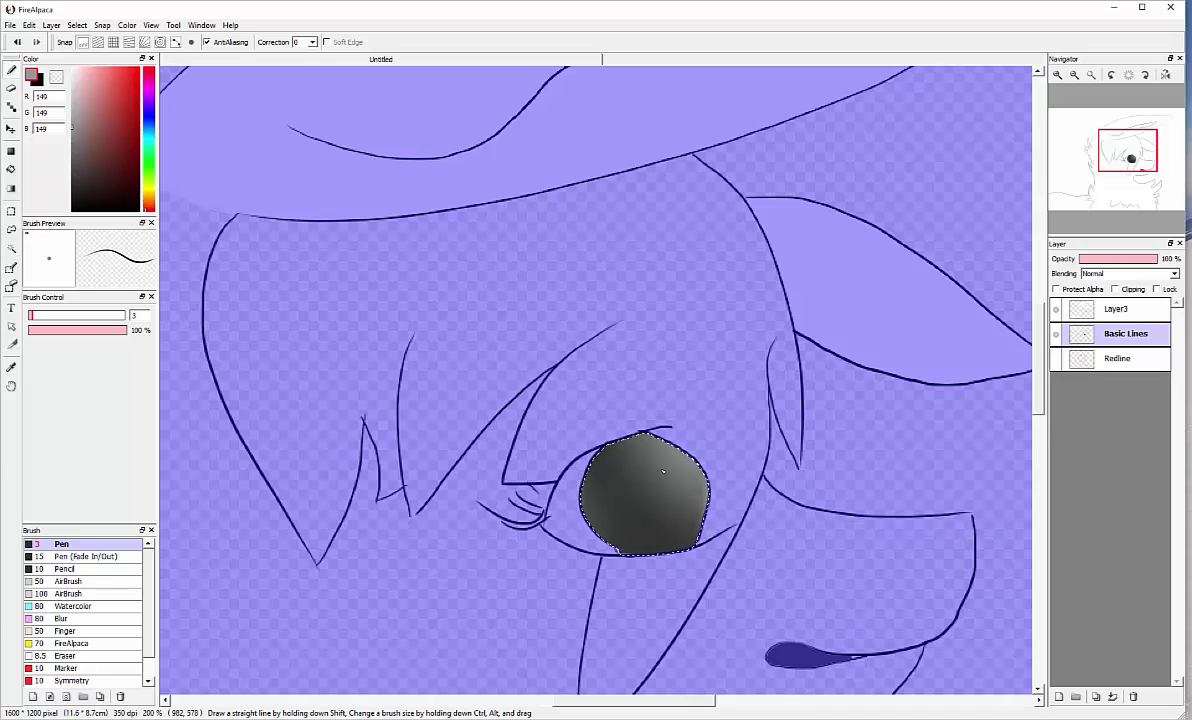
Paint a soft reflection and three round white highlights in the iris with a size 18 AirBrush.
left_click_drag(681, 497, 678, 515)
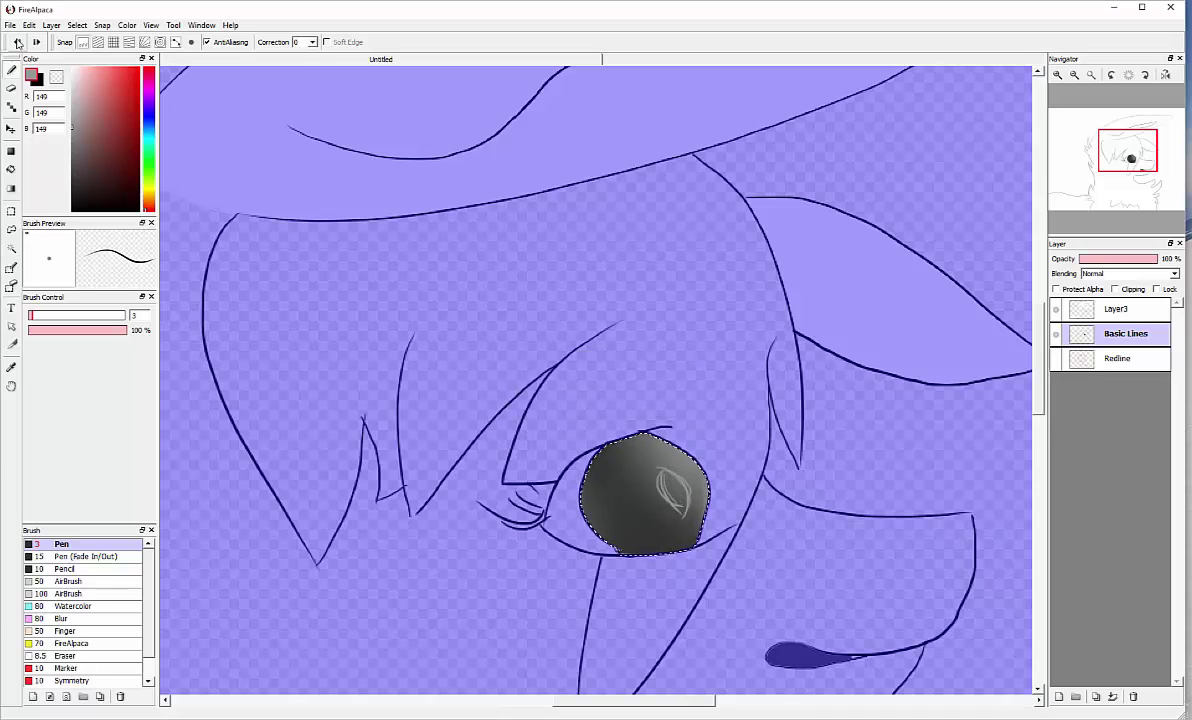
left_click(68, 581)
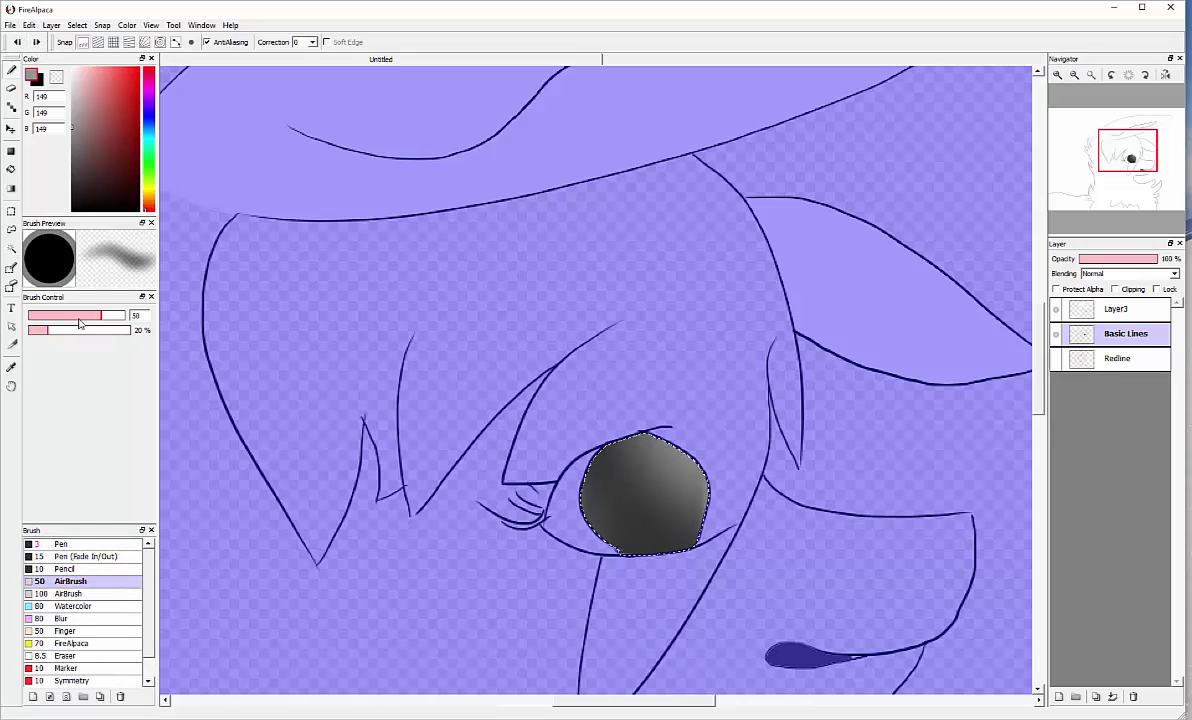
left_click(66, 314)
left_click(71, 68)
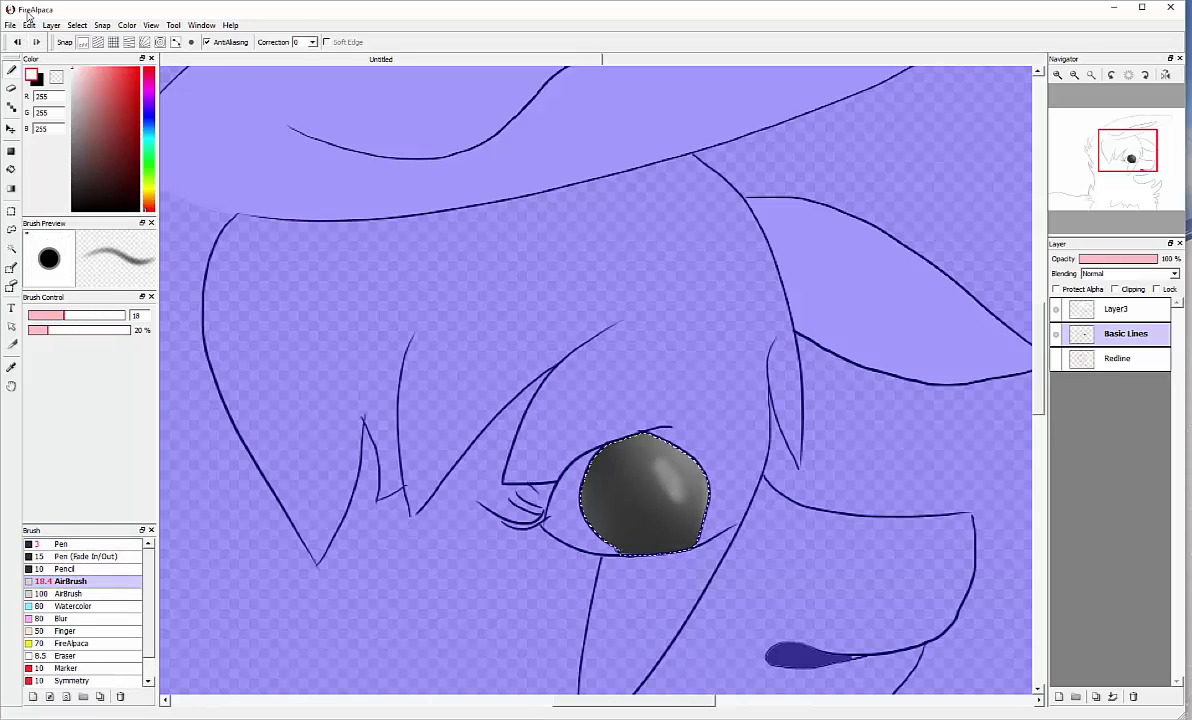
left_click_drag(640, 462, 652, 477)
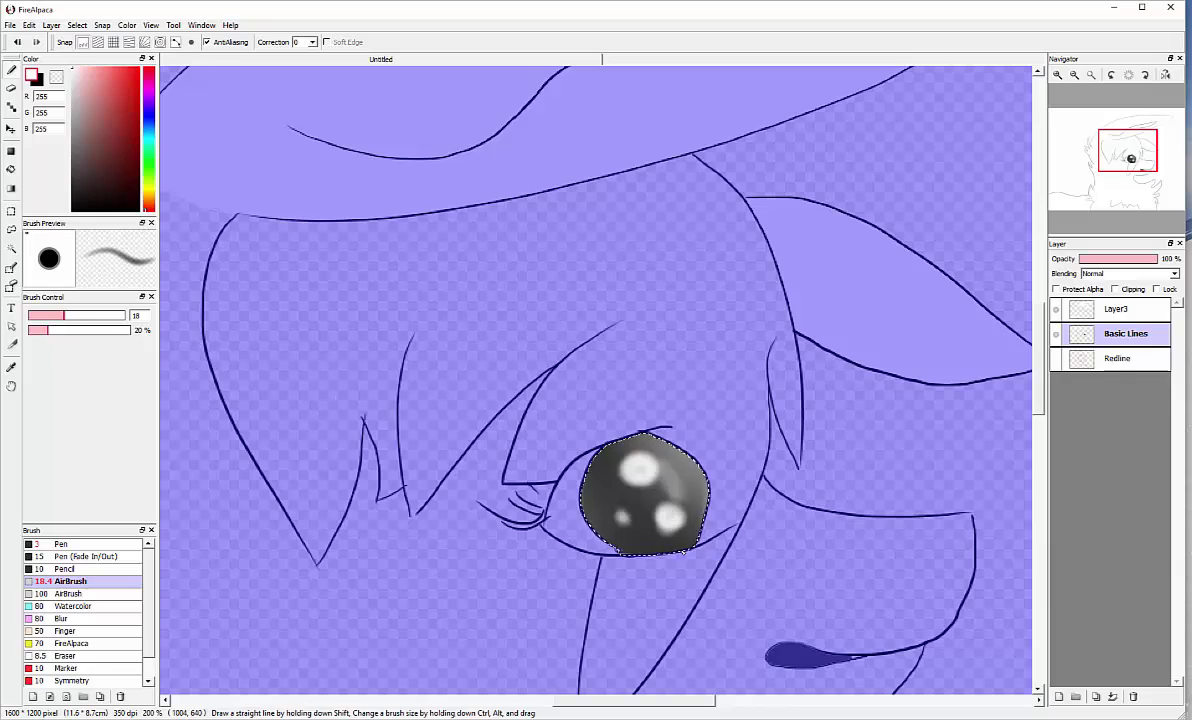
Select the part of the eye beside the iris and fill it with white.
key("q")
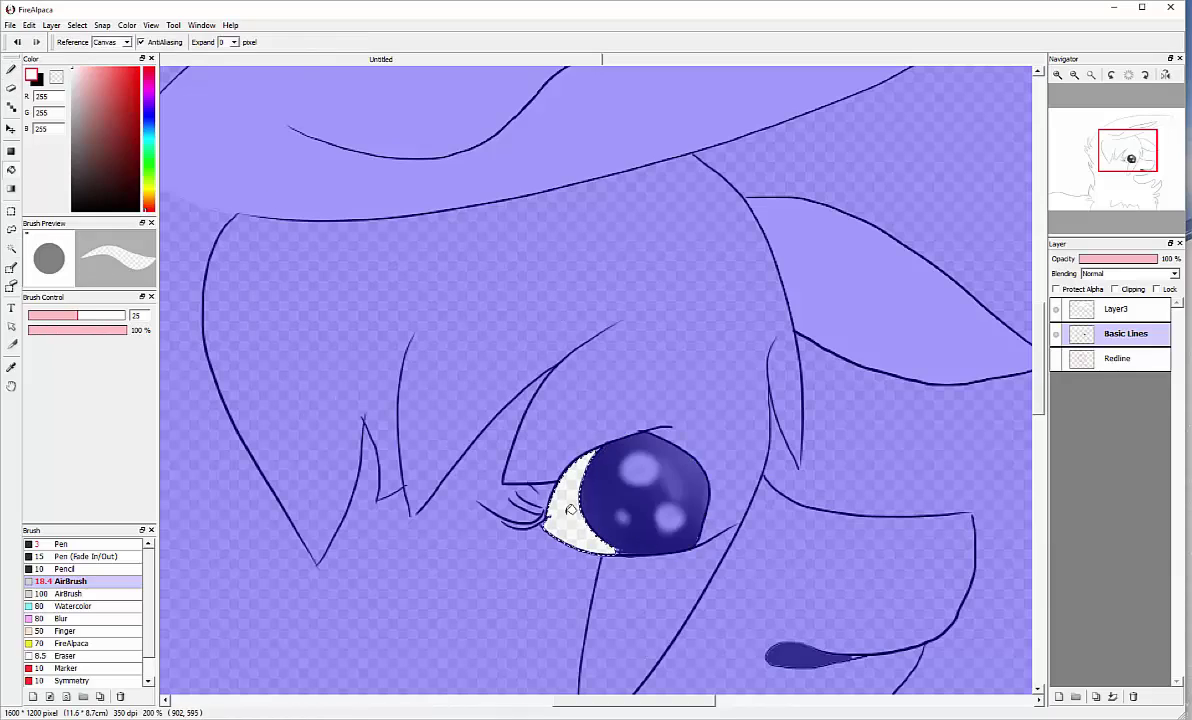
key("b")
scroll(1033, 396, "down", 3)
Outline a small rounded nose at the tip of the muzzle with the black size 3 Pen.
scroll(897, 407, "up", 6)
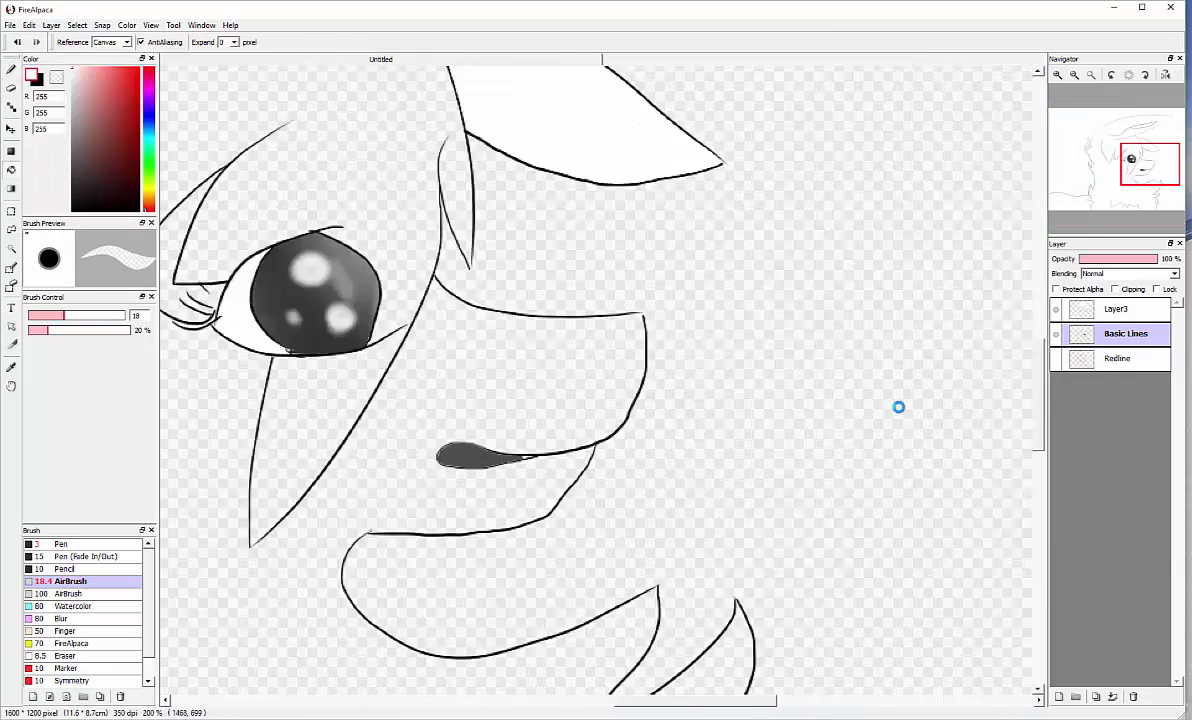
key("b")
left_click(60, 543)
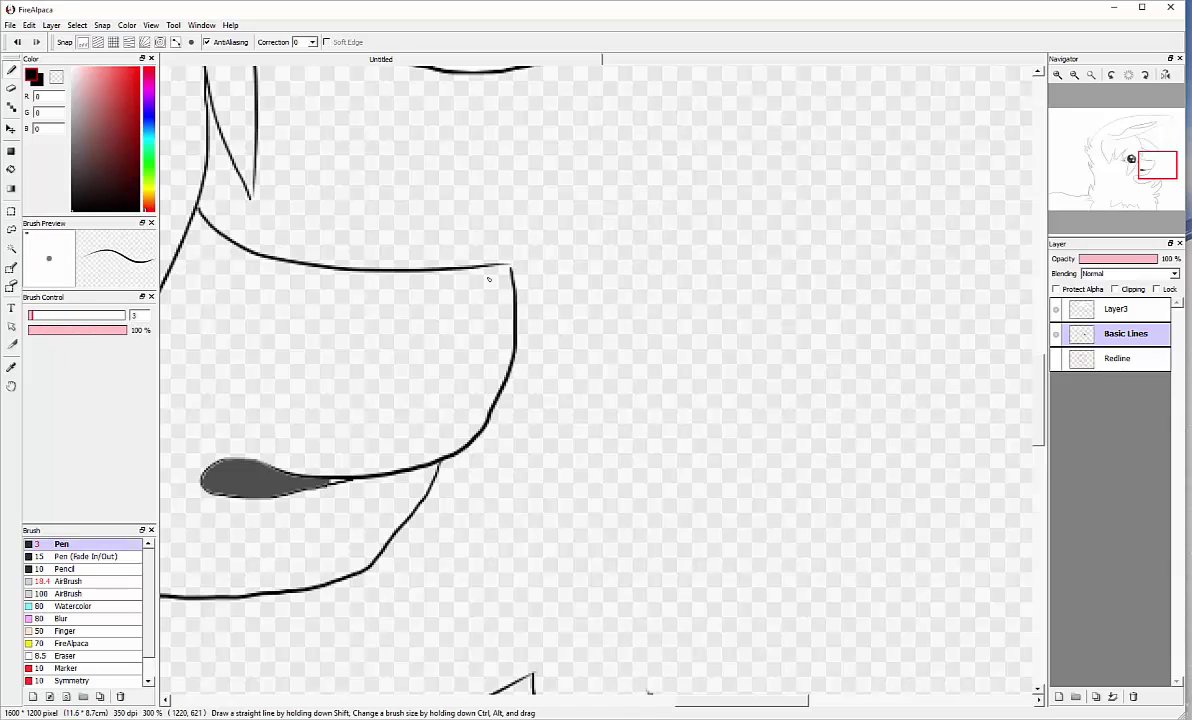
scroll(520, 316, "down", 1)
left_click_drag(512, 346, 541, 353)
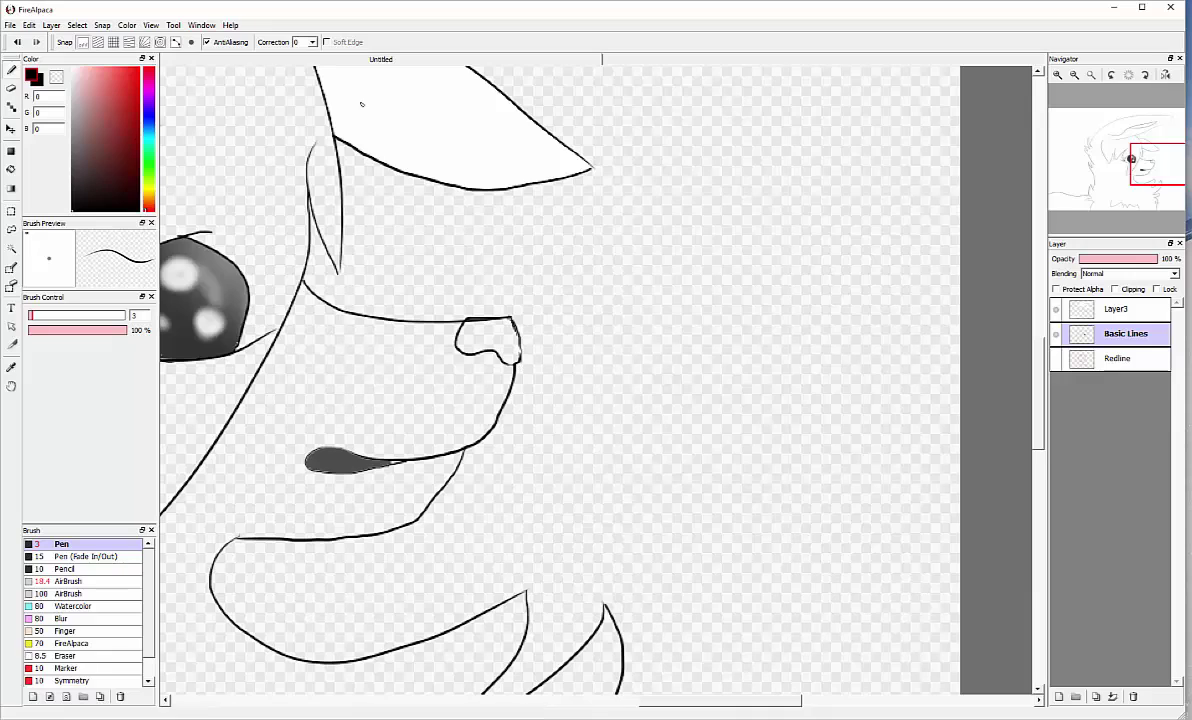
Swap the drawing colour to white and fill the cheek, muzzle and lower jaw with it.
scroll(519, 368, "down", 4)
scroll(519, 368, "up", 1)
scroll(516, 270, "up", 3)
key("x")
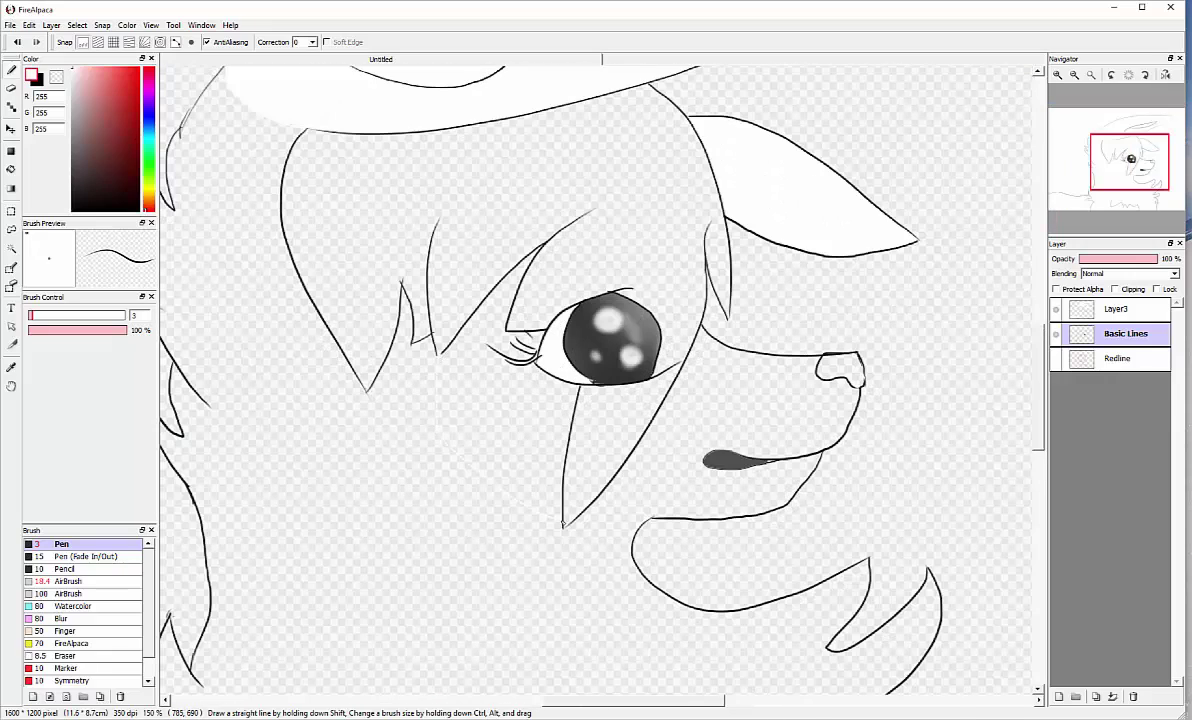
key("g")
left_click(511, 482)
left_click(624, 405)
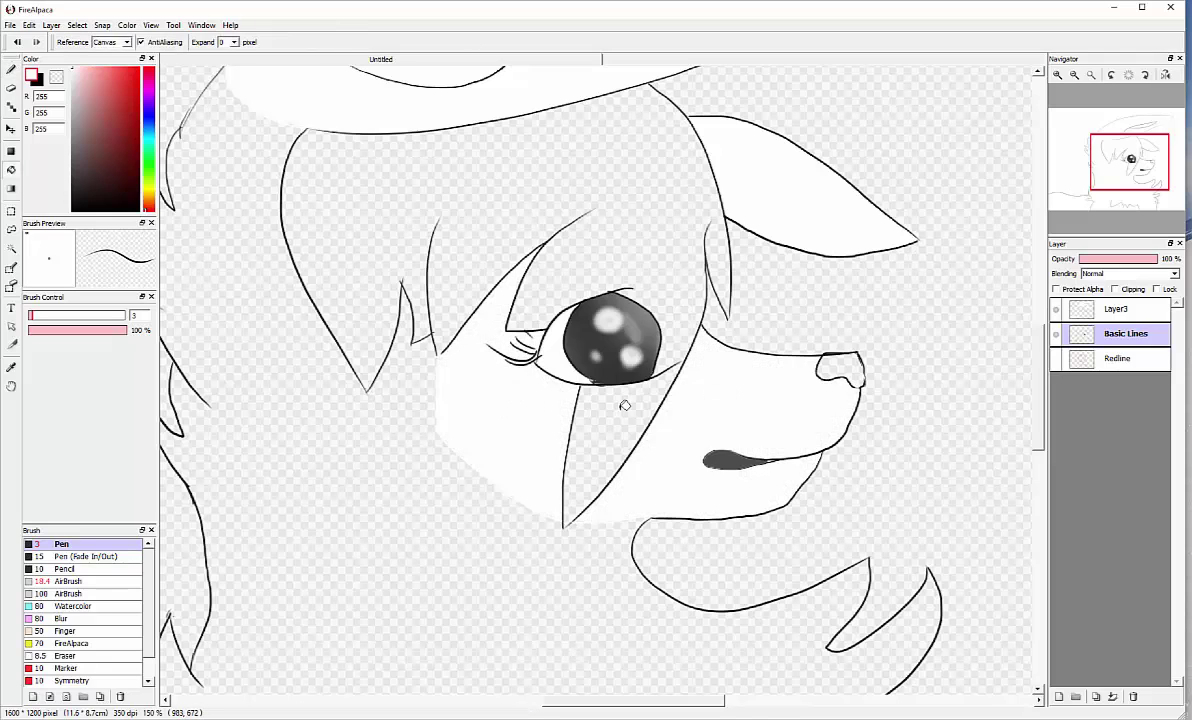
scroll(624, 405, "down", 3)
Set the drawing colour to RGB 151, 151, 151 and close gaps in the neck fur outline with the size 3 Pen.
left_click(103, 128)
scroll(479, 299, "up", 3)
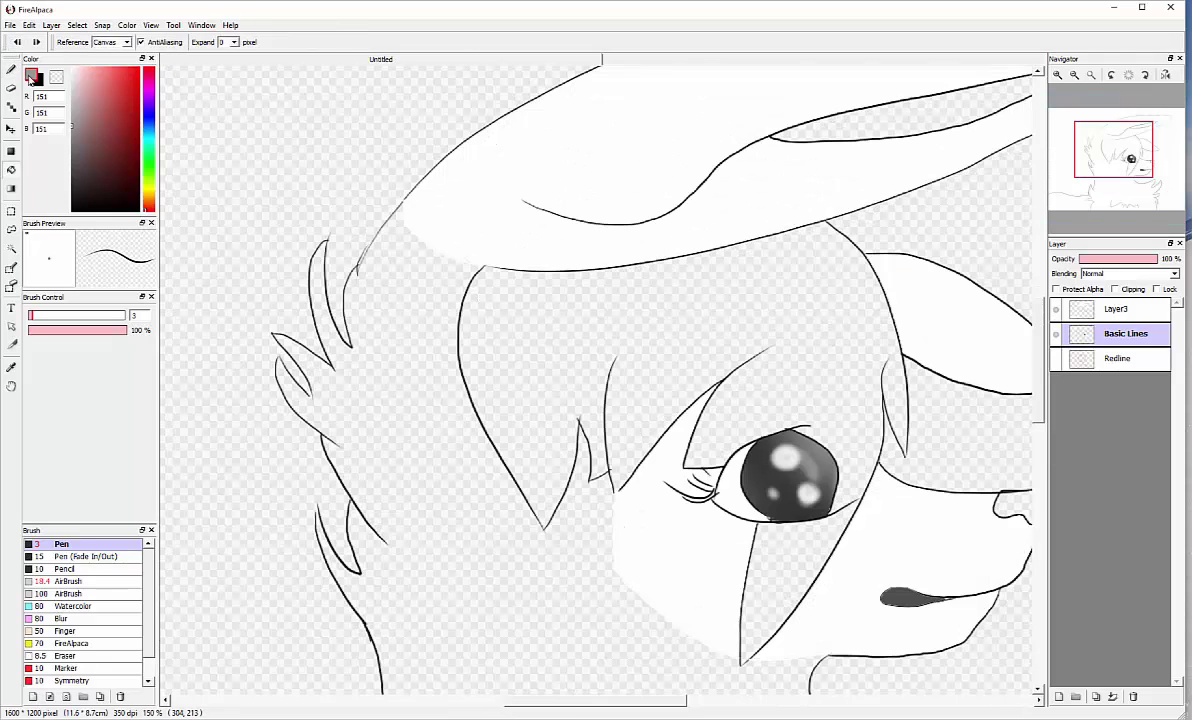
left_click(12, 70)
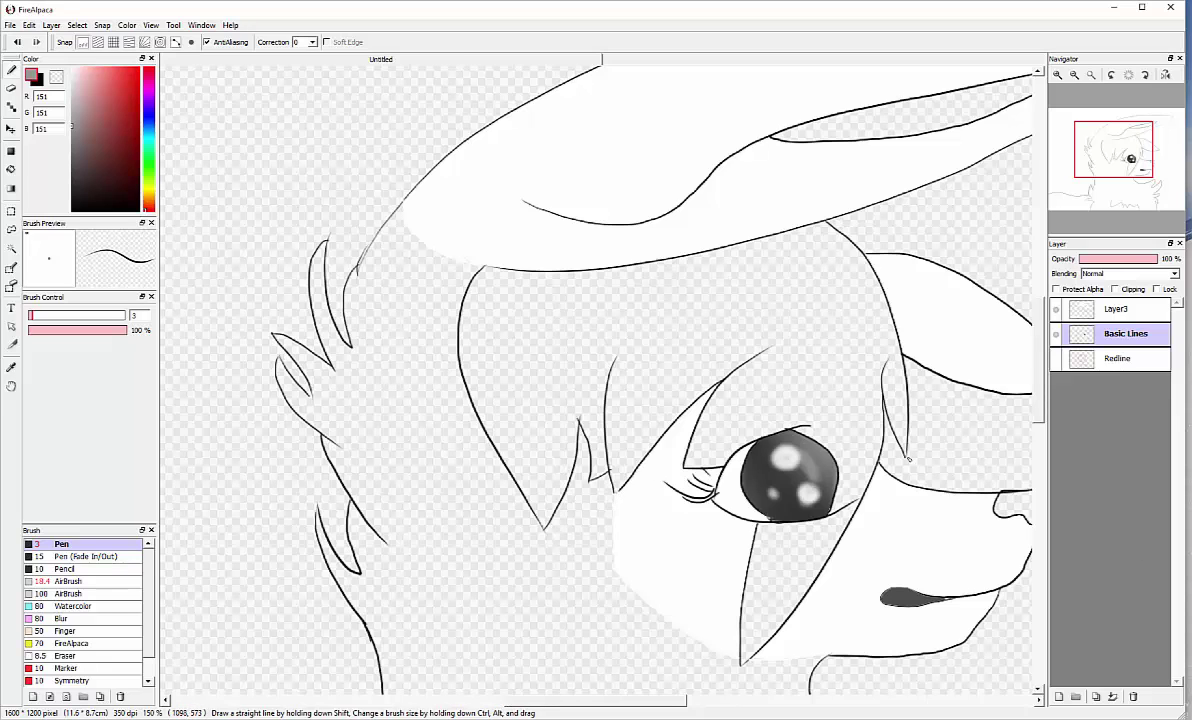
scroll(995, 432, "down", 5)
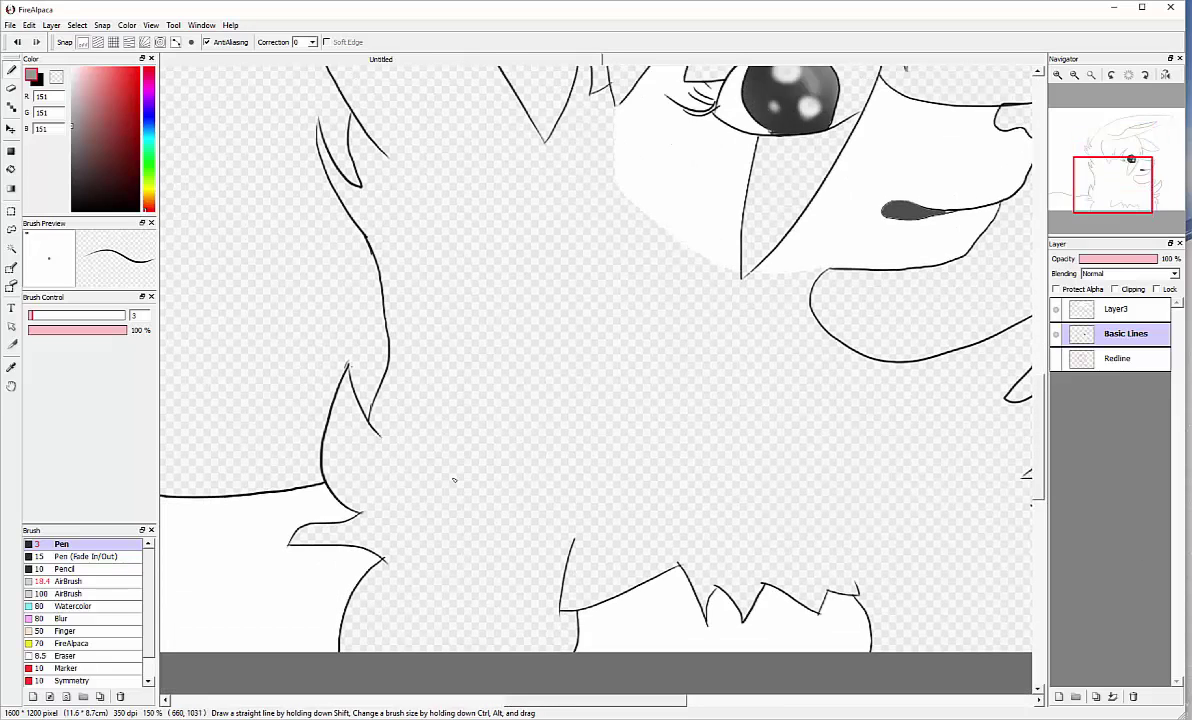
scroll(609, 479, "right", 7)
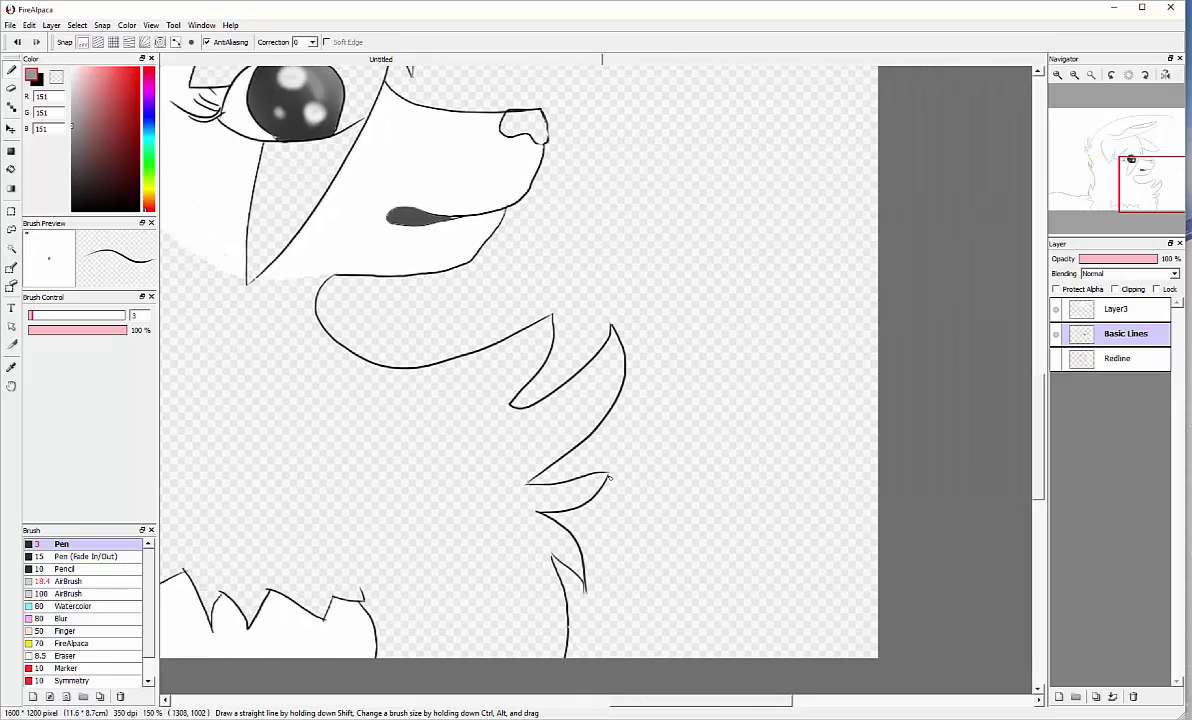
Try to fill the neck fur with the grey colour and undo the fill.
scroll(191, 181, "down", 4)
key("g")
left_click(191, 181)
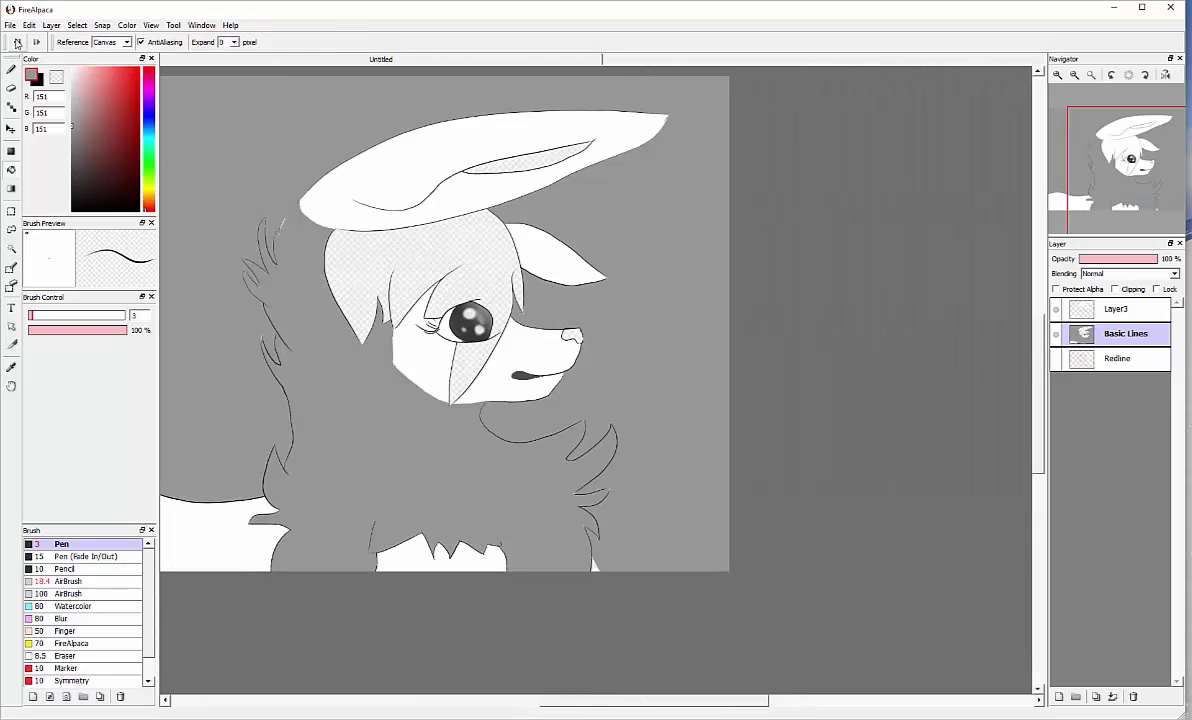
left_click(16, 42)
Close the remaining gaps in the chest and back fur outline and fill the fur with grey.
scroll(496, 449, "up", 4)
key("b")
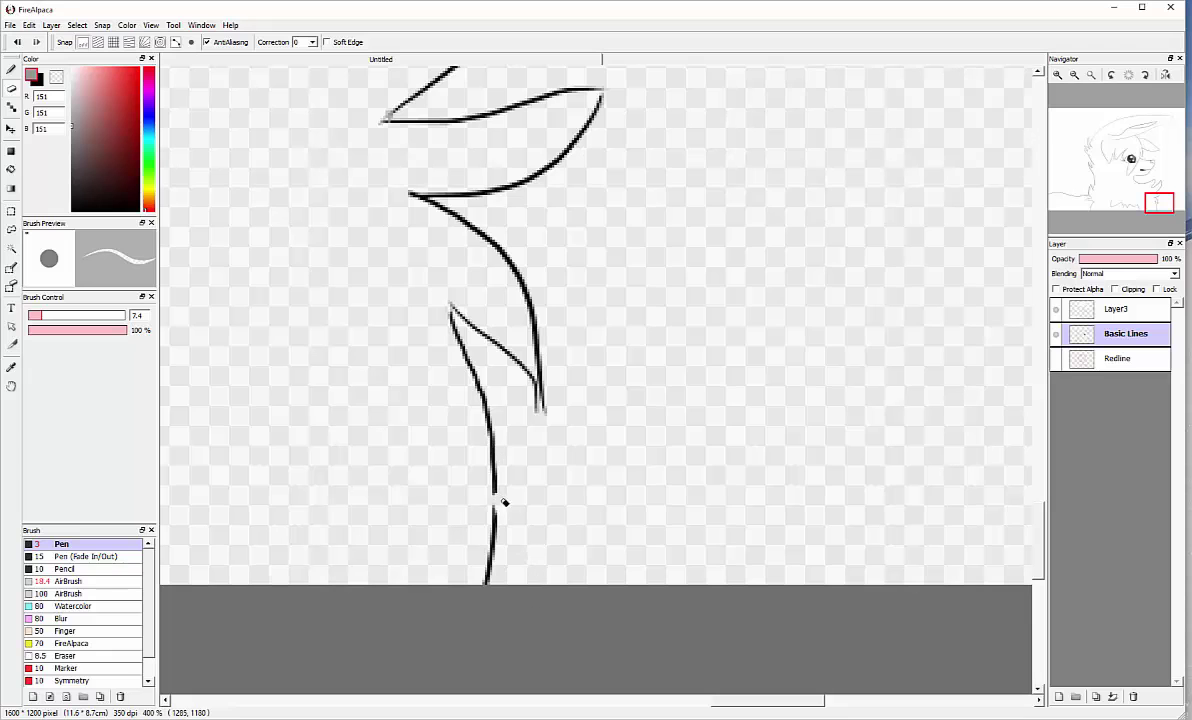
scroll(550, 446, "down", 2)
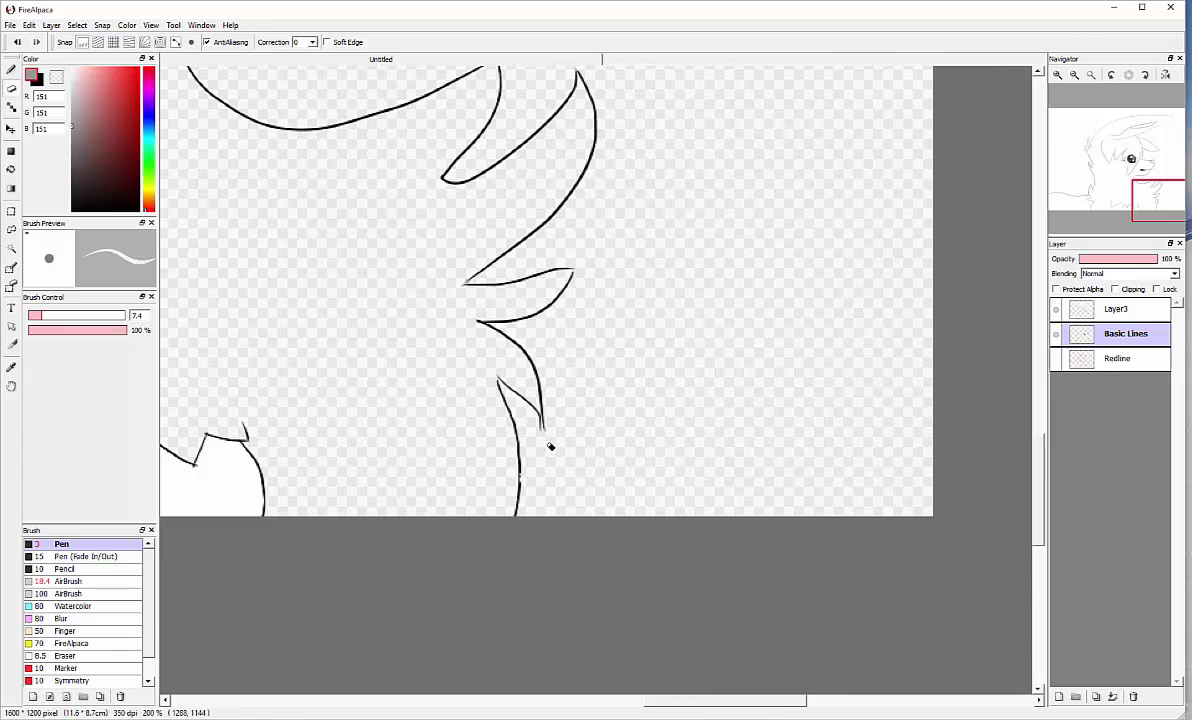
left_click(10, 71)
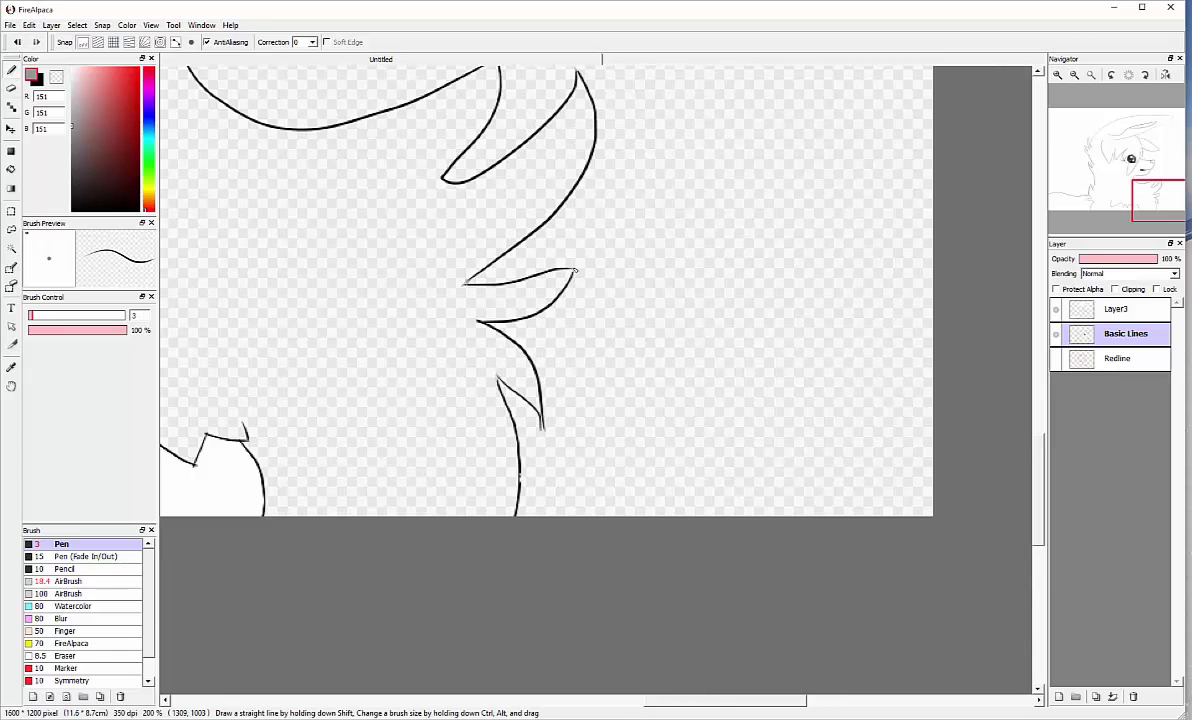
mouse_move(1158, 200)
left_mouse_down()
mouse_move(1168, 210)
mouse_move(1080, 130)
mouse_move(1091, 156)
left_mouse_up()
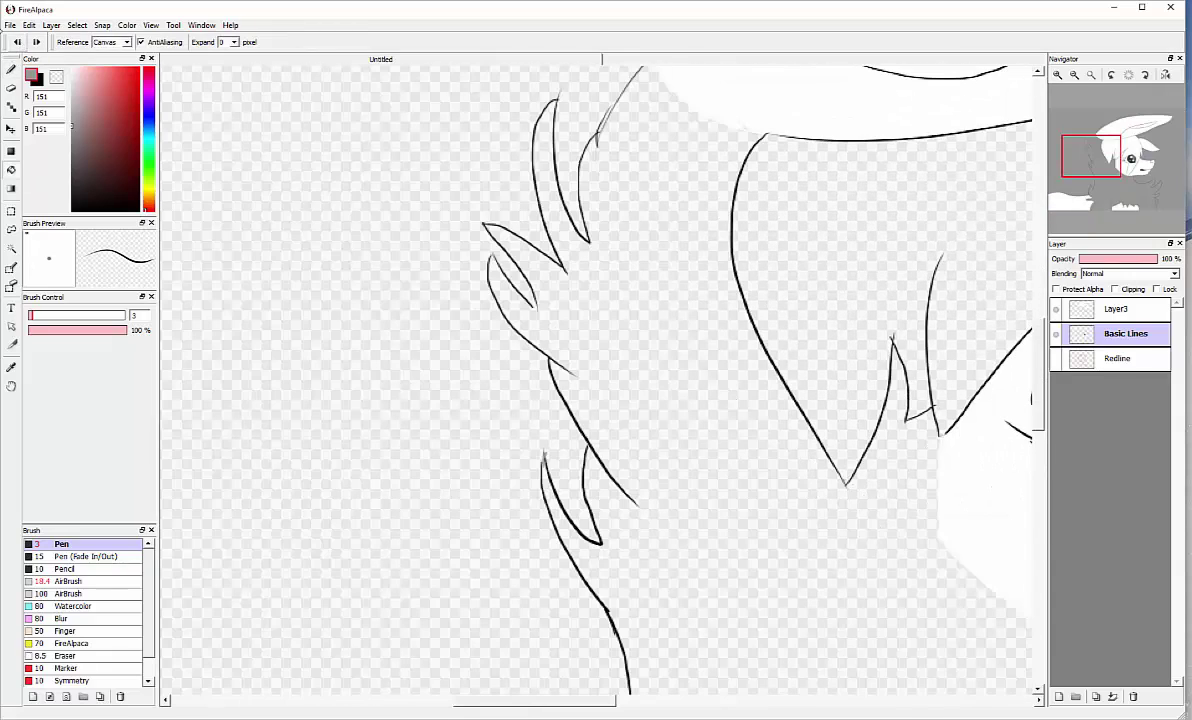
scroll(670, 380, "down", 3)
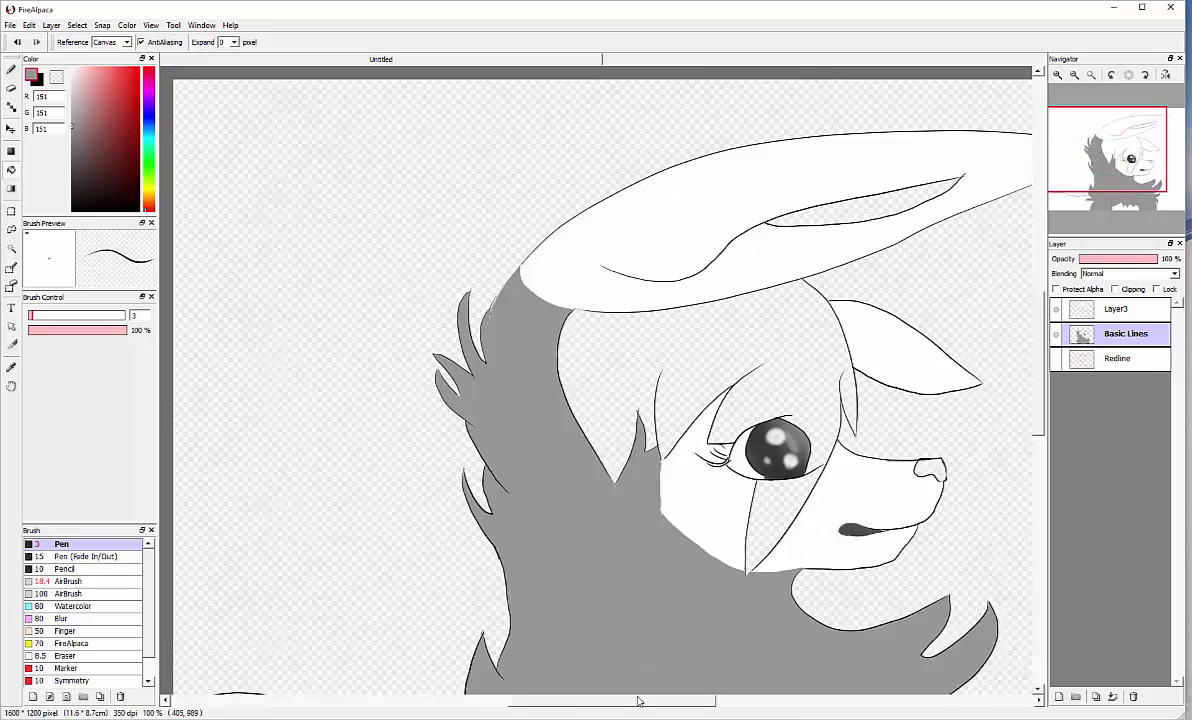
key("ctrl+z")
key("ctrl+z")
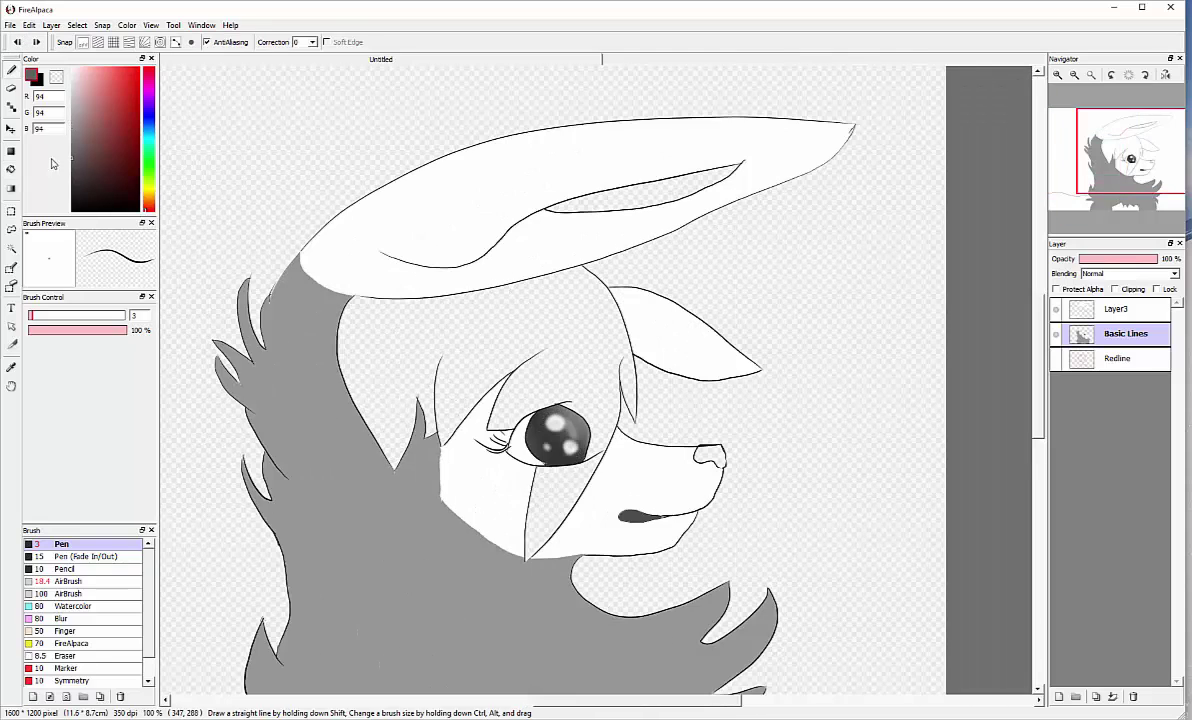
Fill the hair and the pointed marking below the eye with dark grey RGB 94, 94, 94.
key("g")
left_click(557, 420)
scroll(577, 498, "down", 1)
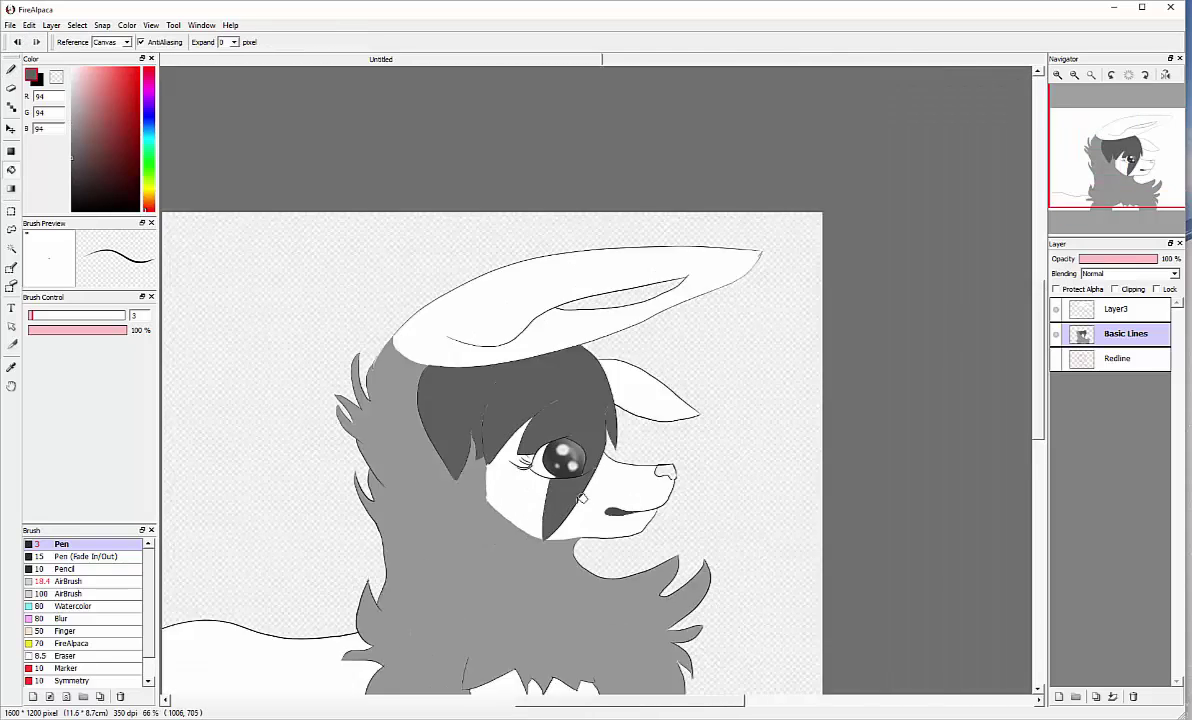
Add a new layer named "shading" above Layer3.
scroll(577, 498, "up", 4)
key("b")
left_click(1090, 306)
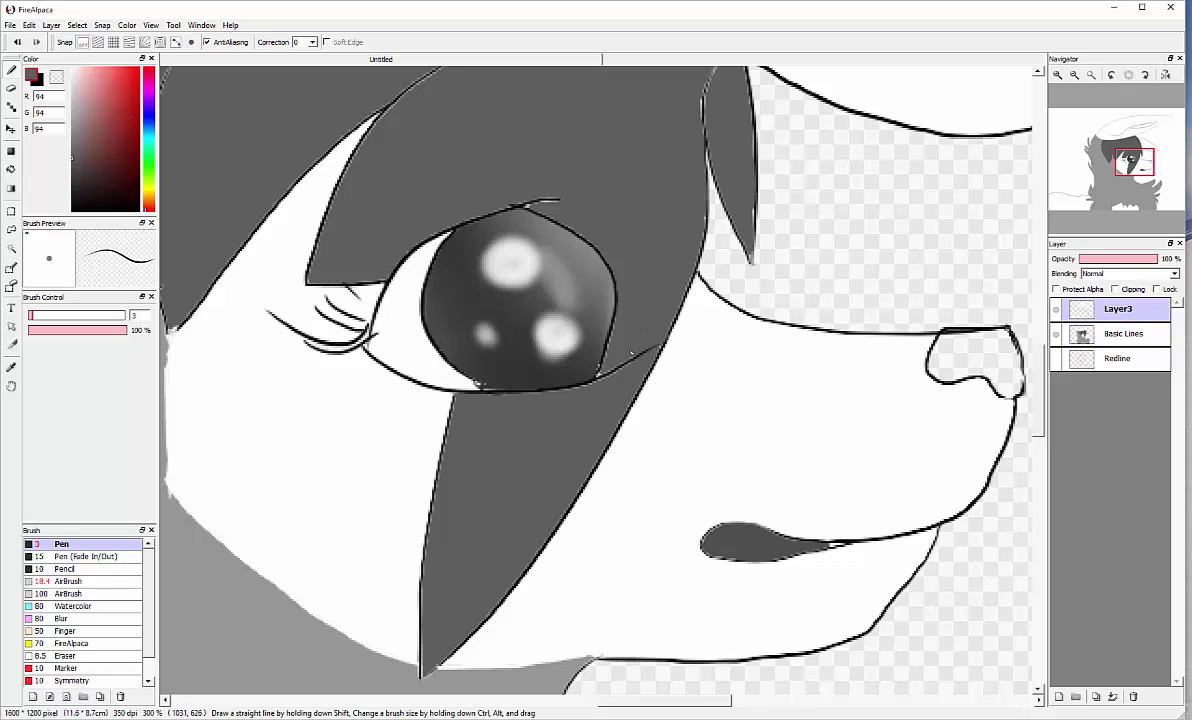
scroll(596, 380, "down", 5)
key("ctrl+shift+n")
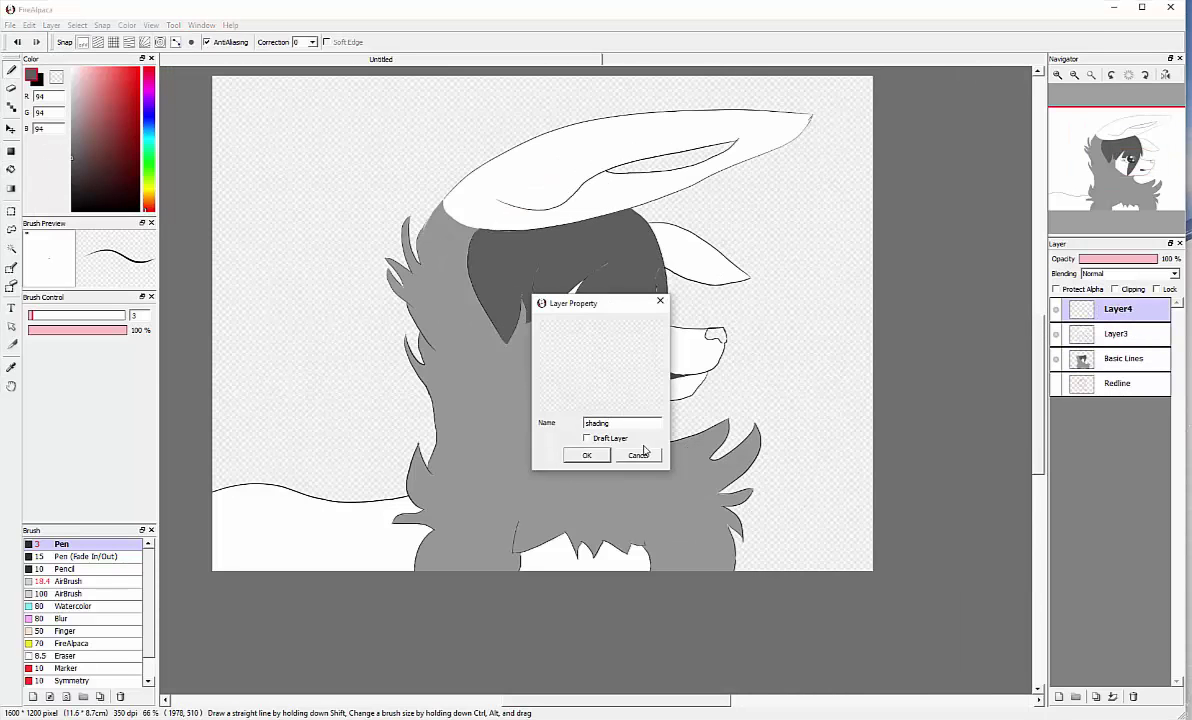
key("Return")
Select the background around the animal with the Magic Wand and invert the selection.
left_click(10, 248)
left_click(77, 25)
left_click(110, 75)
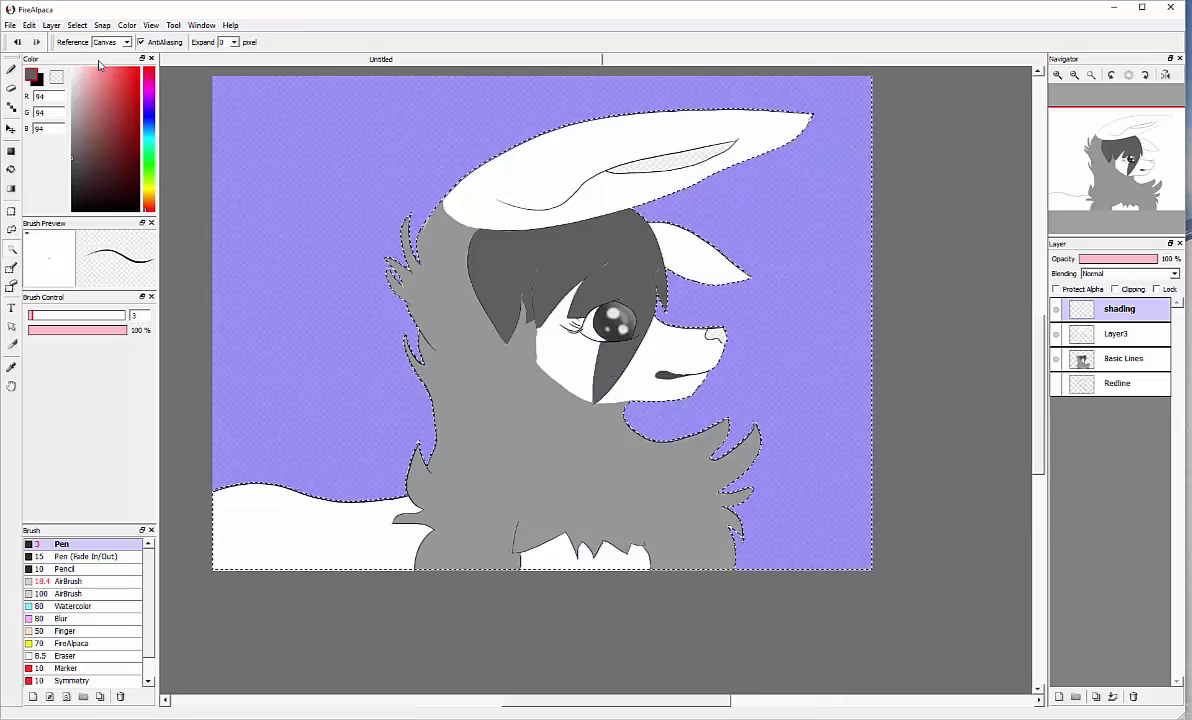
Hatch white strokes over the ear, the front of the face and hair, the back fur and the chest with a size 30 Pen.
type("30b")
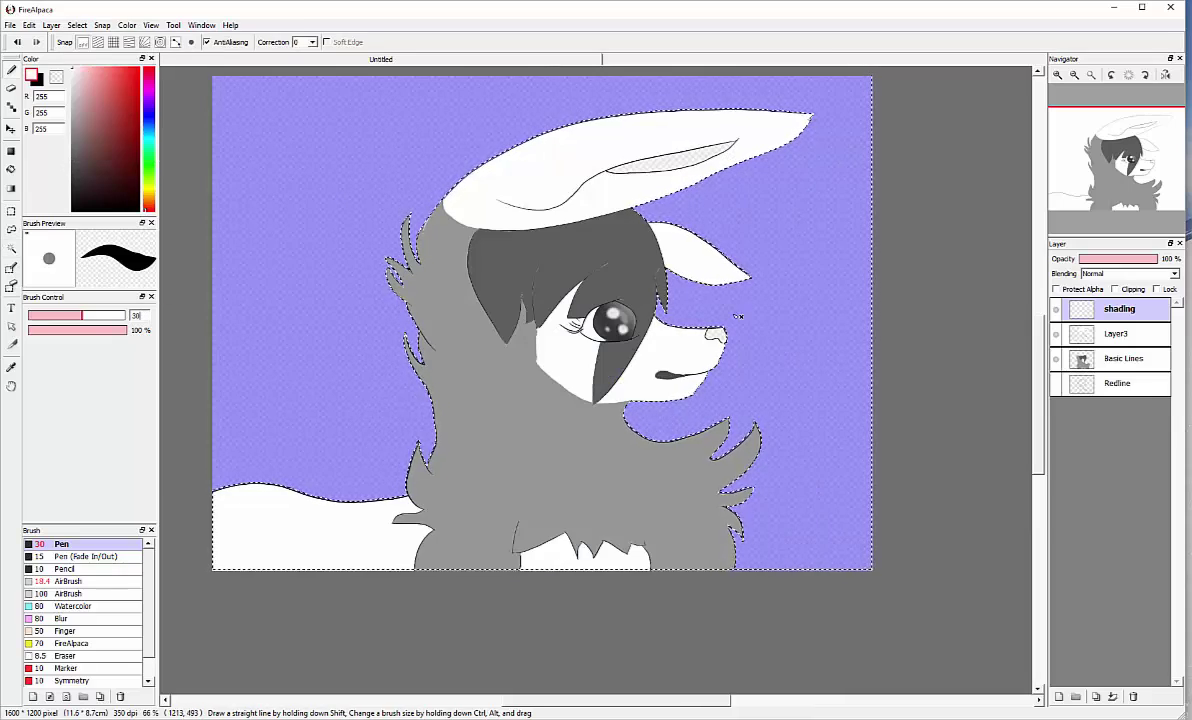
left_click_drag(760, 138, 600, 190)
mouse_move(705, 395)
left_mouse_down()
mouse_move(665, 505)
mouse_move(640, 530)
mouse_move(661, 213)
mouse_move(580, 350)
left_mouse_up()
left_click_drag(585, 375, 565, 432)
left_click_drag(432, 205, 410, 450)
left_click_drag(625, 405, 598, 484)
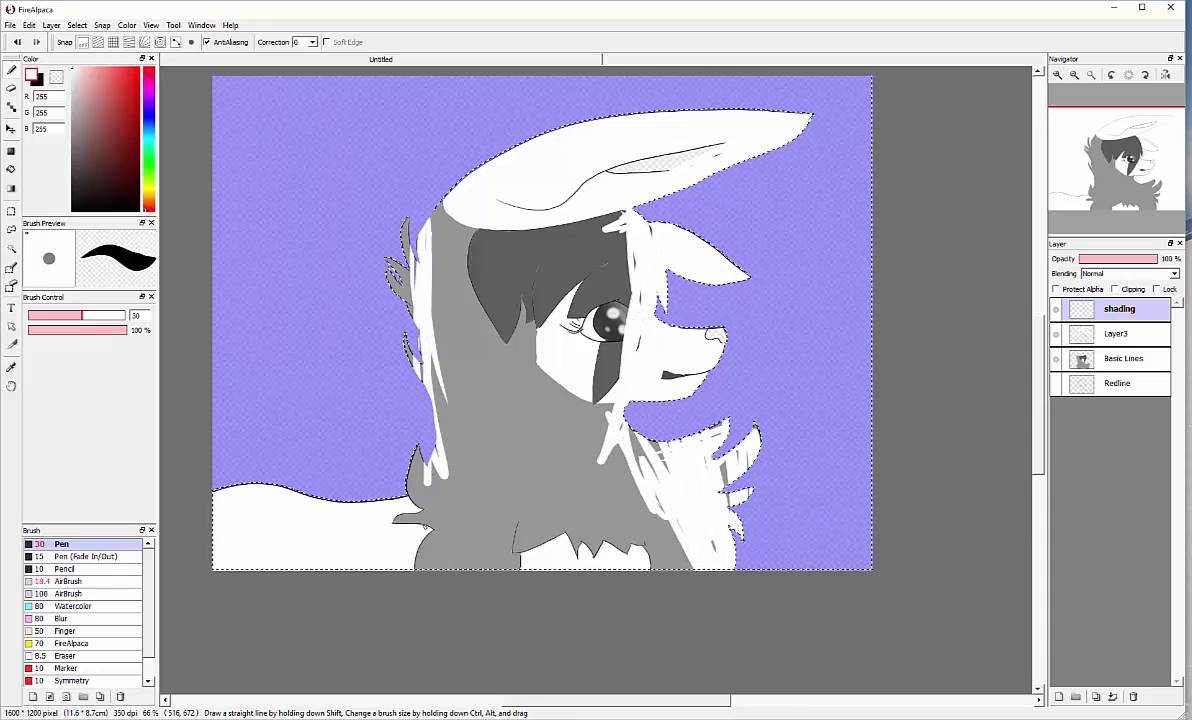
left_click_drag(445, 355, 420, 532)
left_click_drag(615, 425, 515, 535)
Apply a Gaussian Blur with a value of 64 to the white strokes on the shading layer.
key("alt+e")
key("Return")
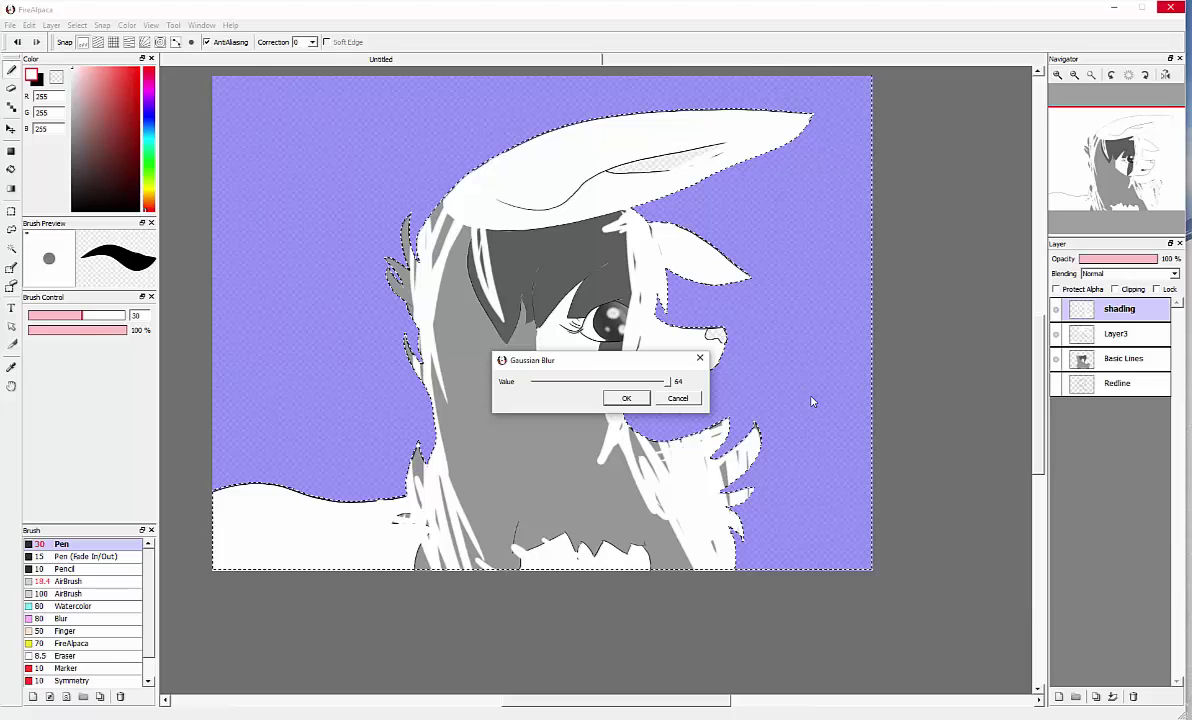
left_click(619, 397)
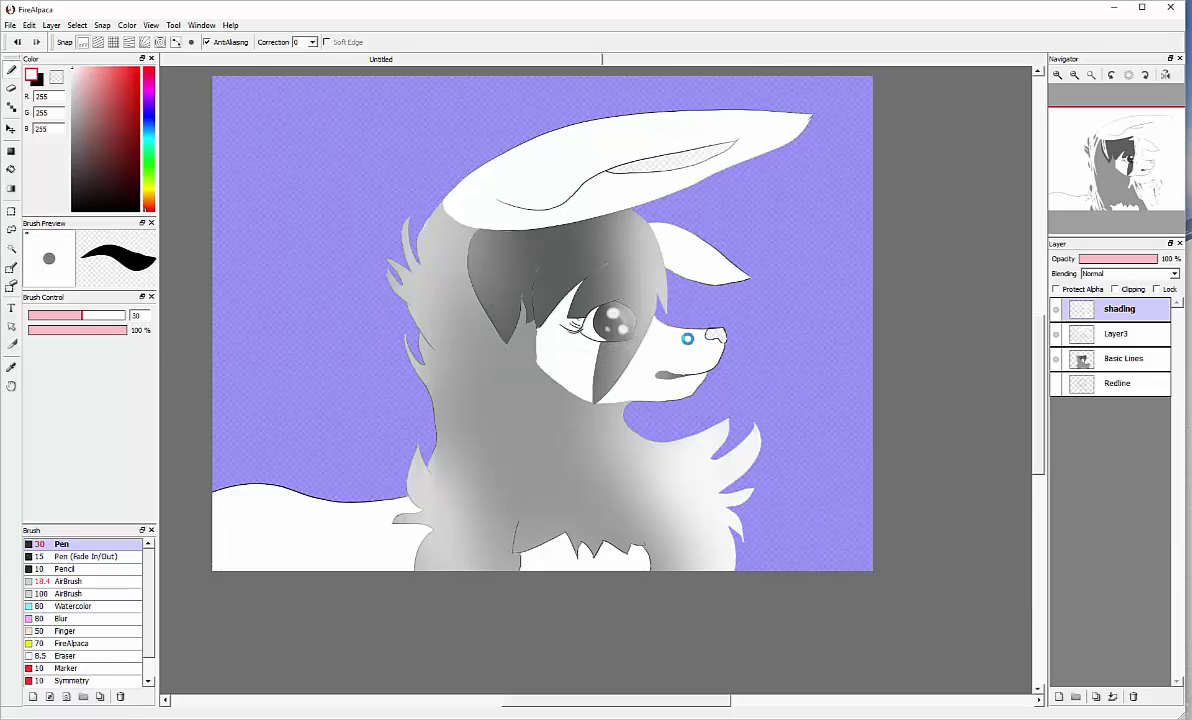
Paint the nose light pink, RGB 255, 215, 240, finishing its edges with the Pen at size 10.
scroll(687, 339, "down", 3)
scroll(687, 339, "up", 5)
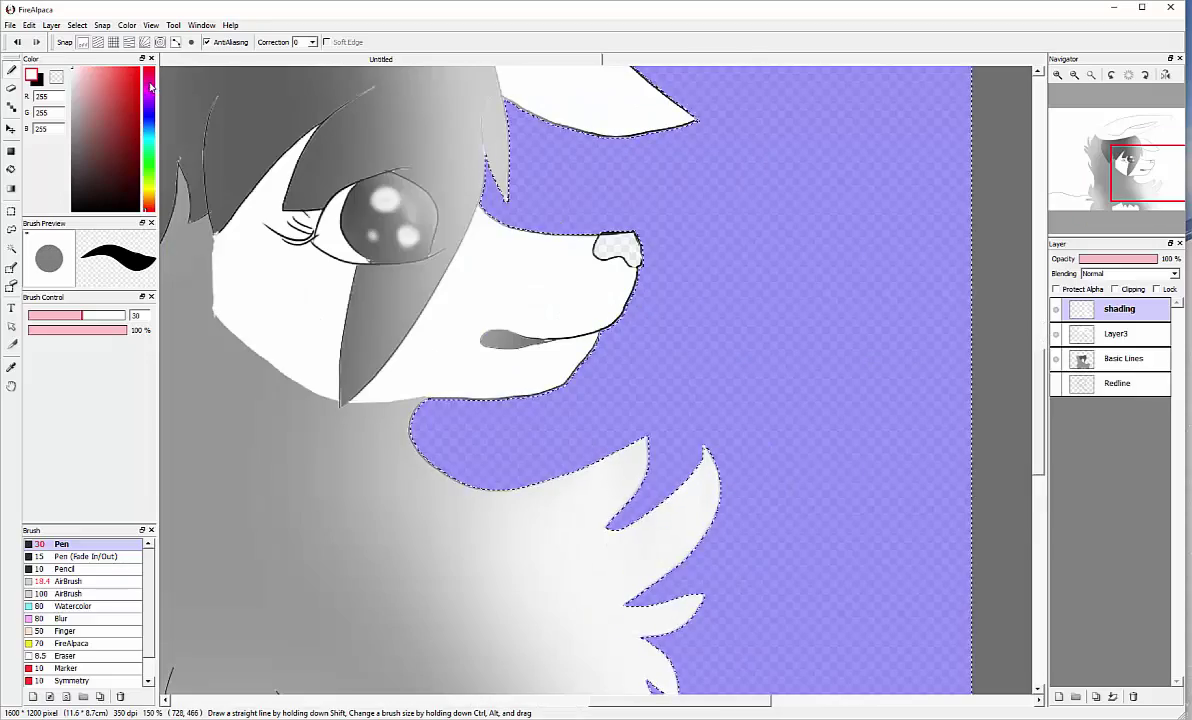
left_click(13, 171)
scroll(870, 218, "up", 6)
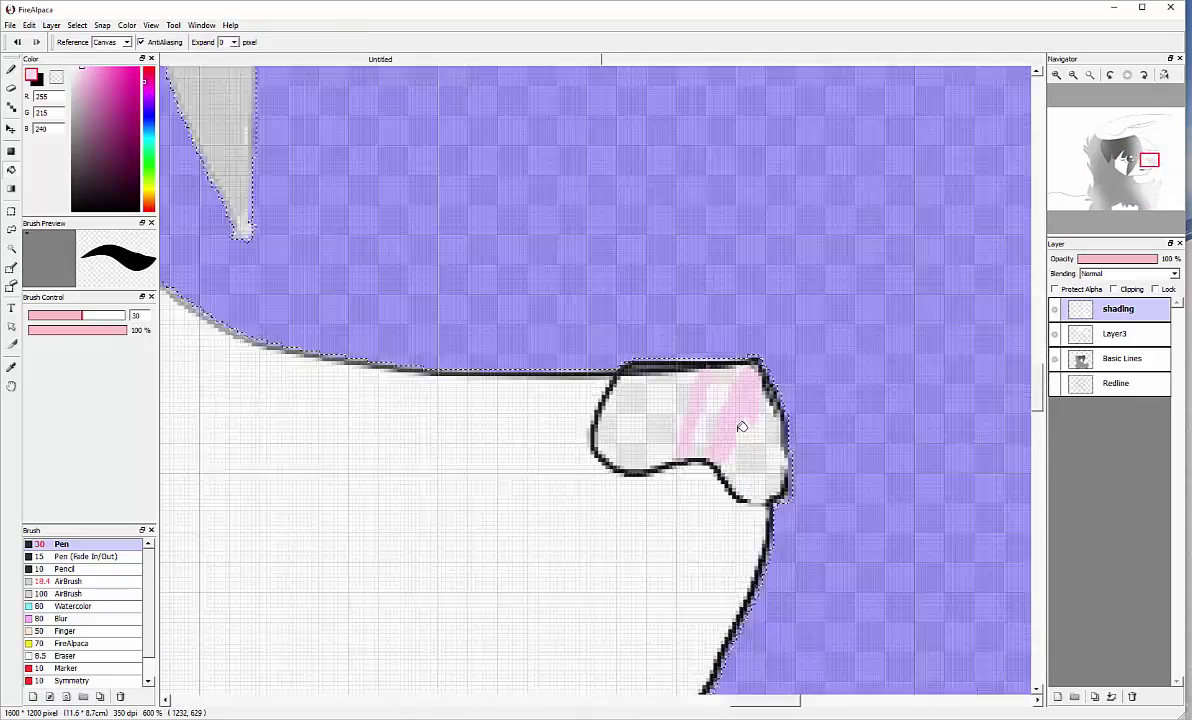
scroll(741, 427, "up", 2)
key("b")
left_click_drag(600, 400, 660, 390)
left_click(37, 315)
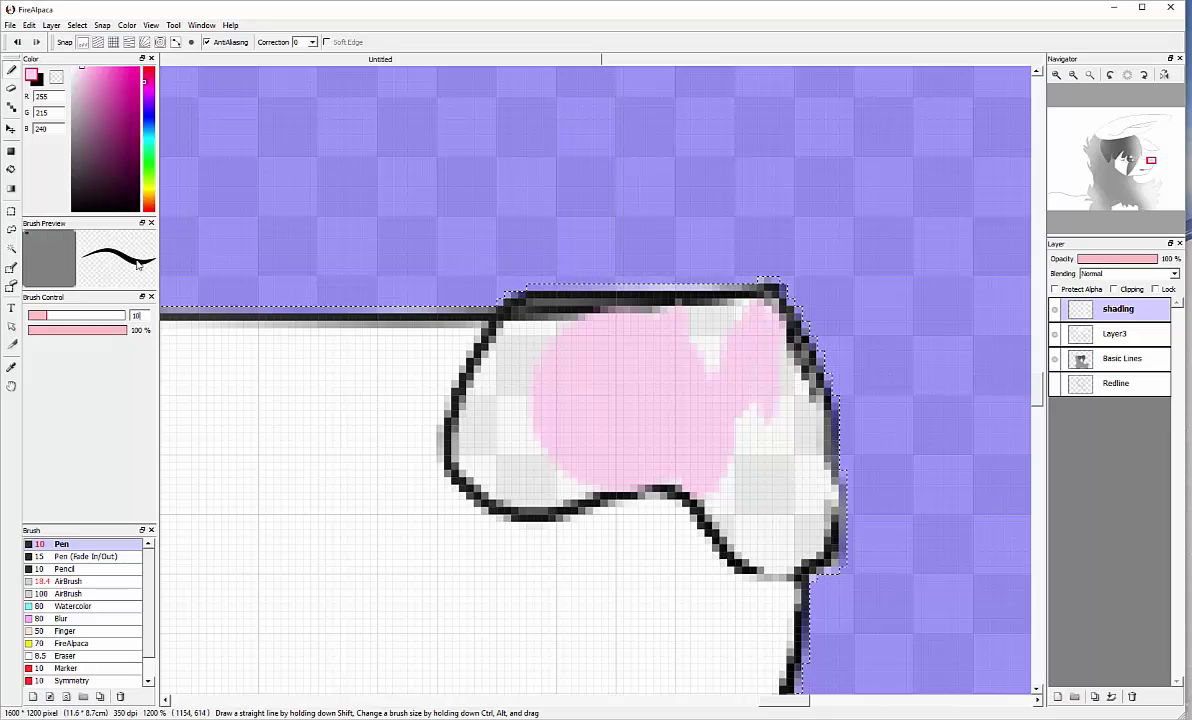
mouse_move(495, 400)
left_mouse_down()
mouse_move(520, 445)
mouse_move(460, 420)
mouse_move(500, 300)
mouse_move(800, 474)
mouse_move(745, 480)
mouse_move(770, 460)
left_mouse_up()
scroll(780, 475, "down", 6)
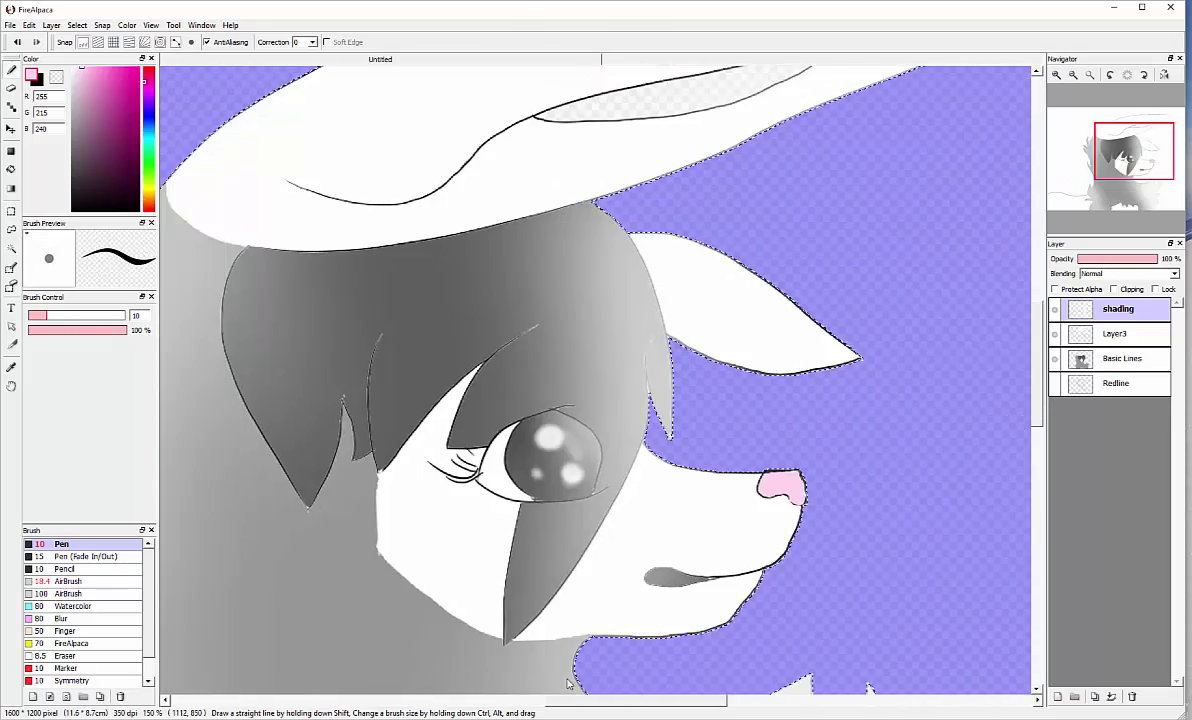
Paint the inner opening of the long ear with the same pink, using the Pen at size 20.
scroll(567, 683, "down", 3)
scroll(635, 303, "up", 5)
mouse_move(490, 494)
left_mouse_down()
mouse_move(553, 477)
mouse_move(500, 490)
left_mouse_up()
scroll(553, 477, "up", 1)
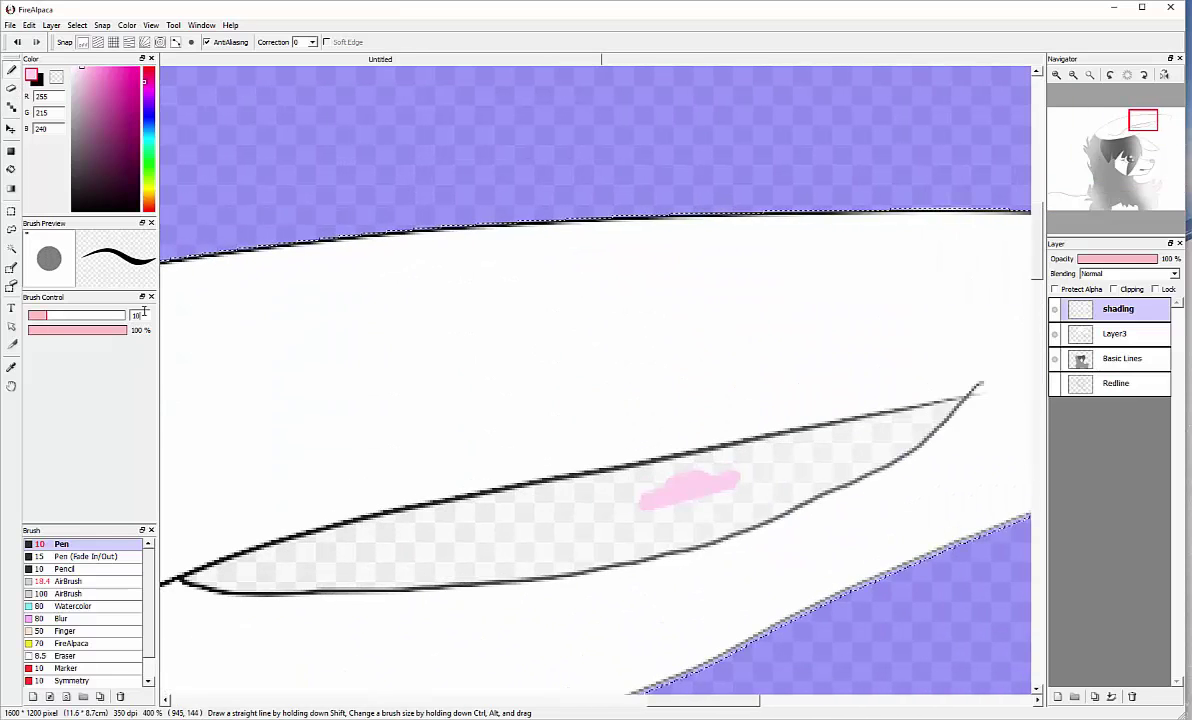
double_click(144, 312)
type("20")
key("Return")
mouse_move(600, 515)
left_mouse_down()
mouse_move(772, 492)
mouse_move(861, 432)
mouse_move(950, 400)
mouse_move(776, 452)
left_mouse_up()
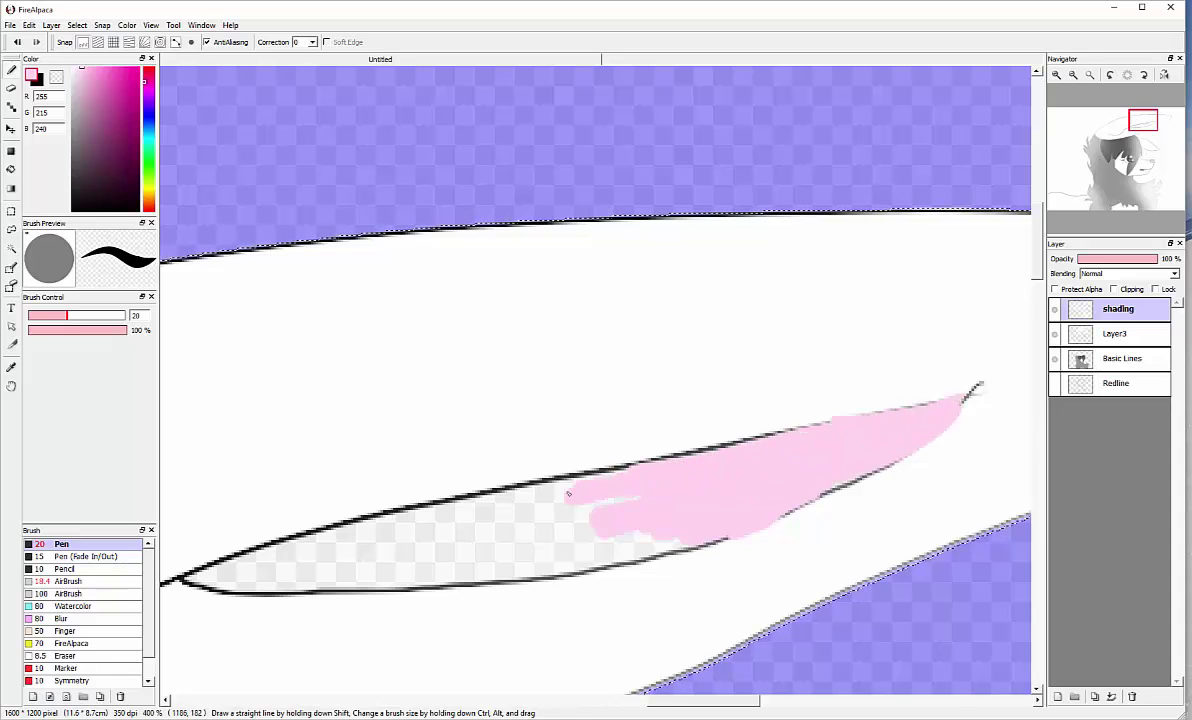
mouse_move(568, 493)
left_mouse_down()
mouse_move(628, 548)
mouse_move(409, 574)
mouse_move(558, 546)
mouse_move(544, 493)
mouse_move(467, 514)
mouse_move(334, 580)
mouse_move(203, 585)
mouse_move(333, 552)
mouse_move(230, 580)
left_mouse_up()
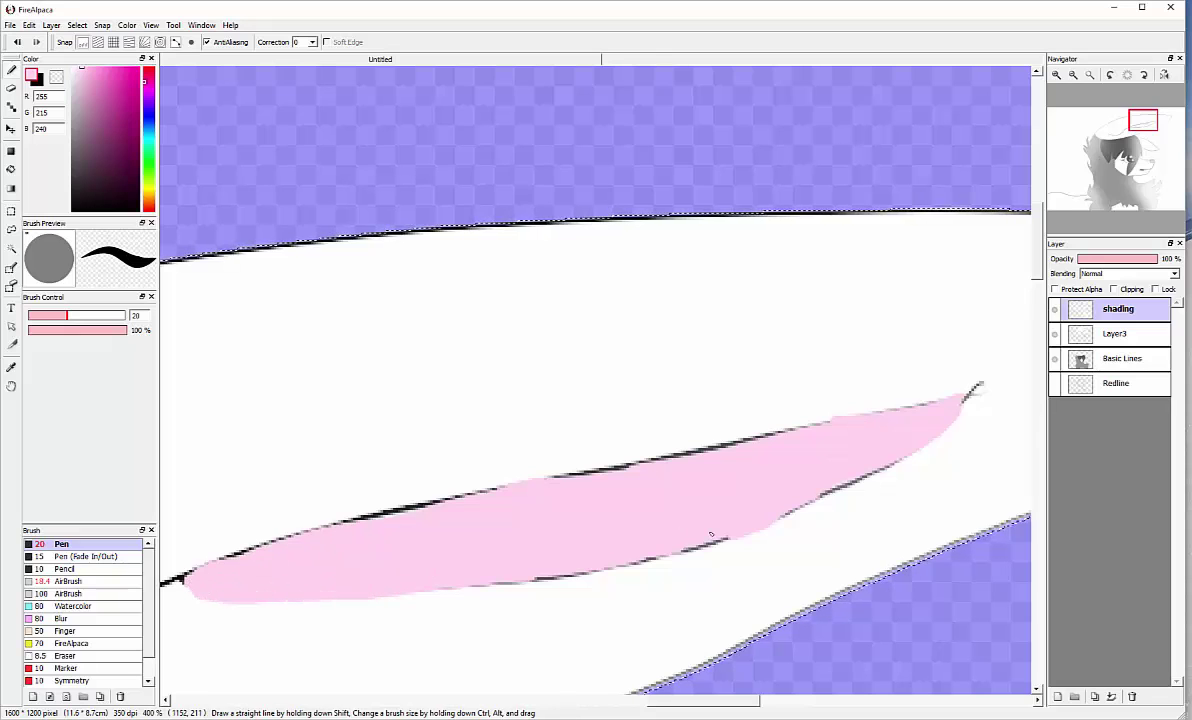
key("ctrl+alt+0")
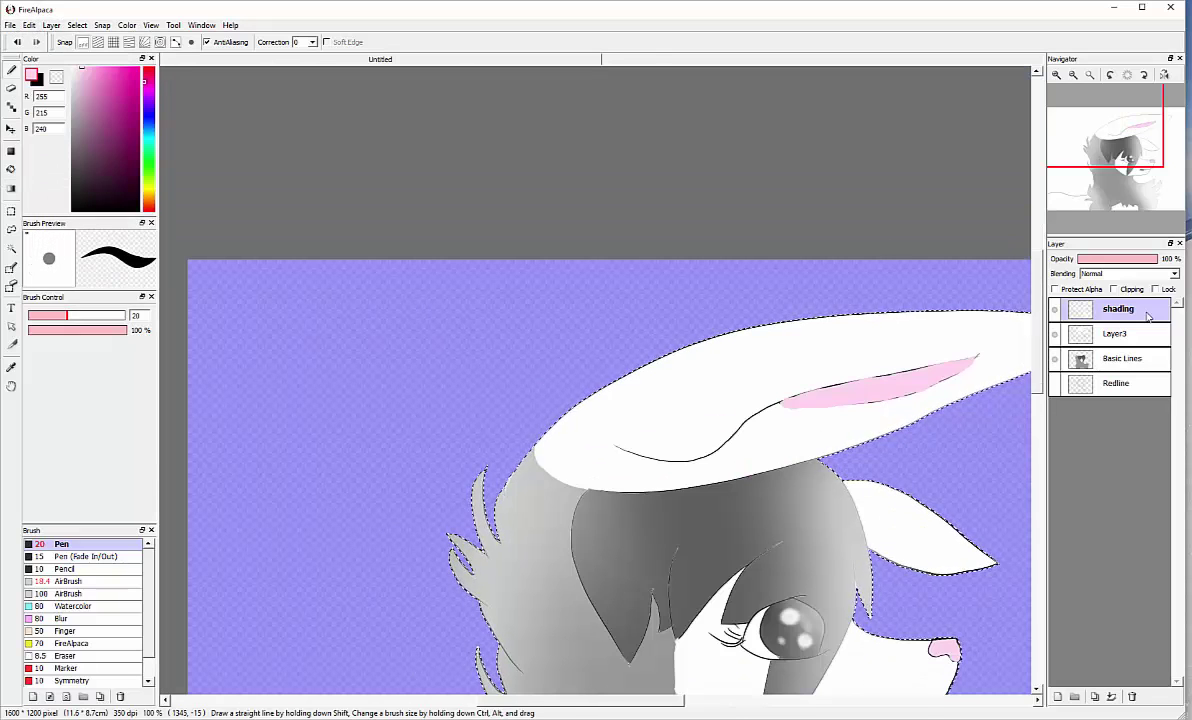
Set the drawing colour to white and return to the Pen, keeping the animal selected.
left_click(11, 229)
scroll(595, 480, "right", 2)
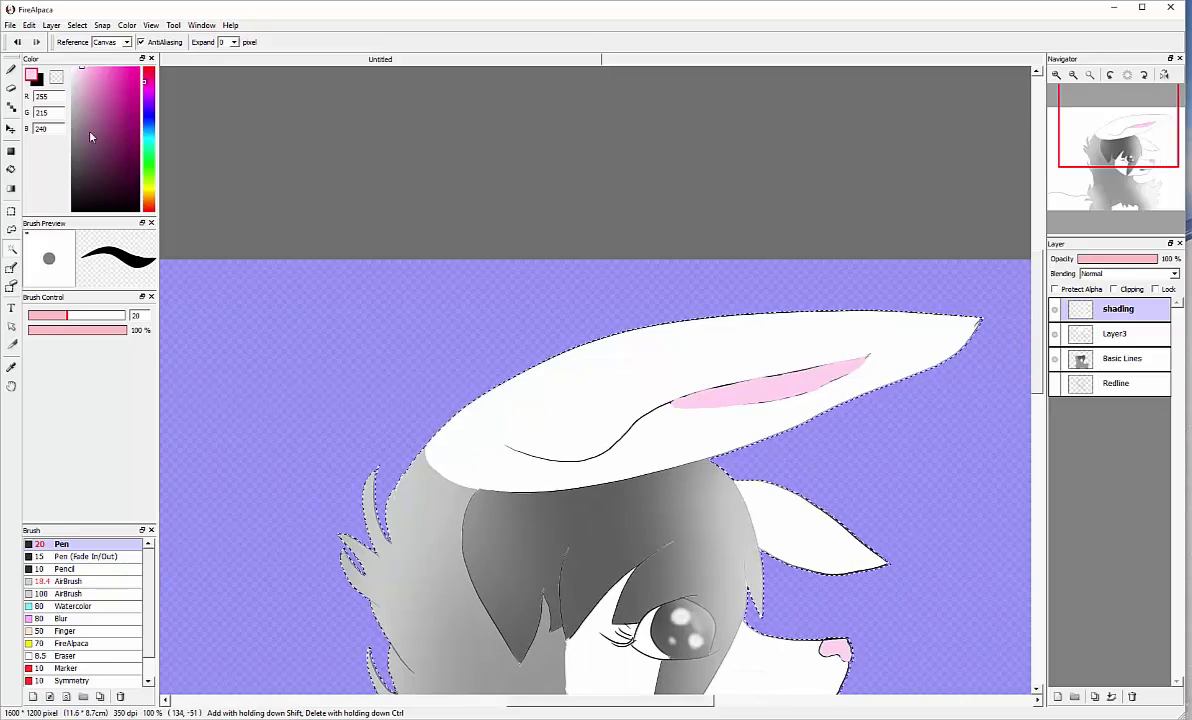
left_click(71, 68)
key("ctrl+d")
key("b")
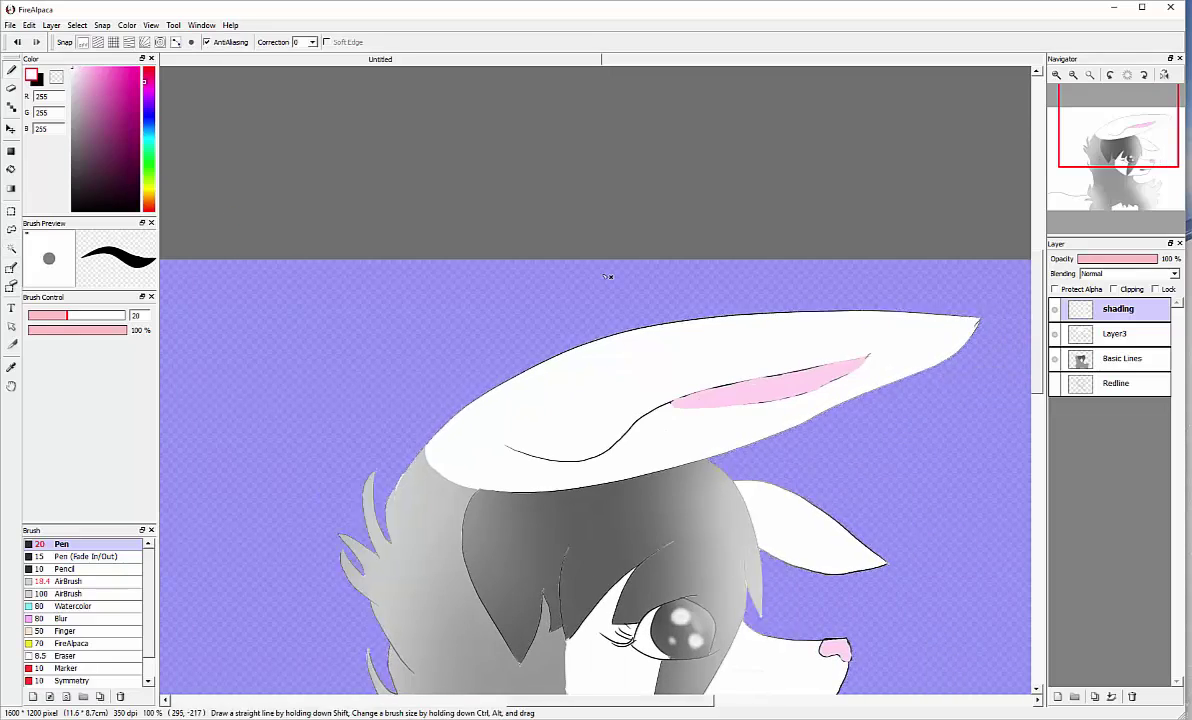
key("ctrl+z")
Apply a light Gaussian Blur to the pink areas of the ear and nose on the shading layer.
left_click(51, 25)
left_click(90, 150)
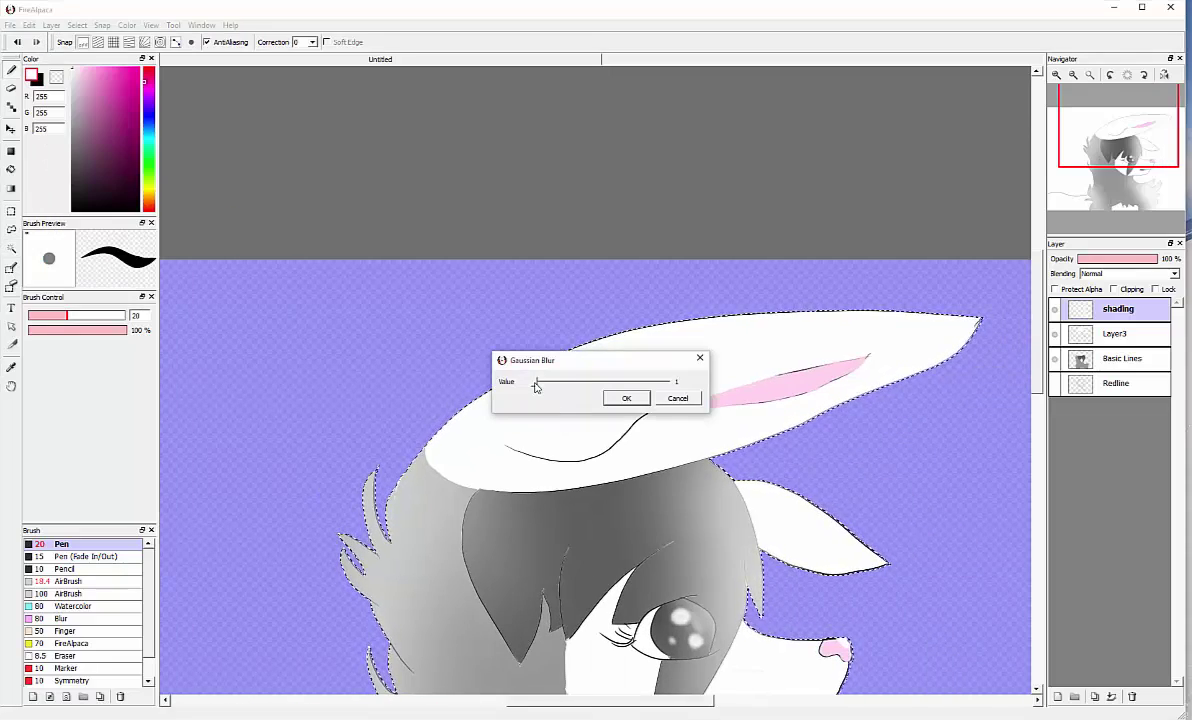
left_click_drag(535, 386, 569, 383)
left_click(622, 398)
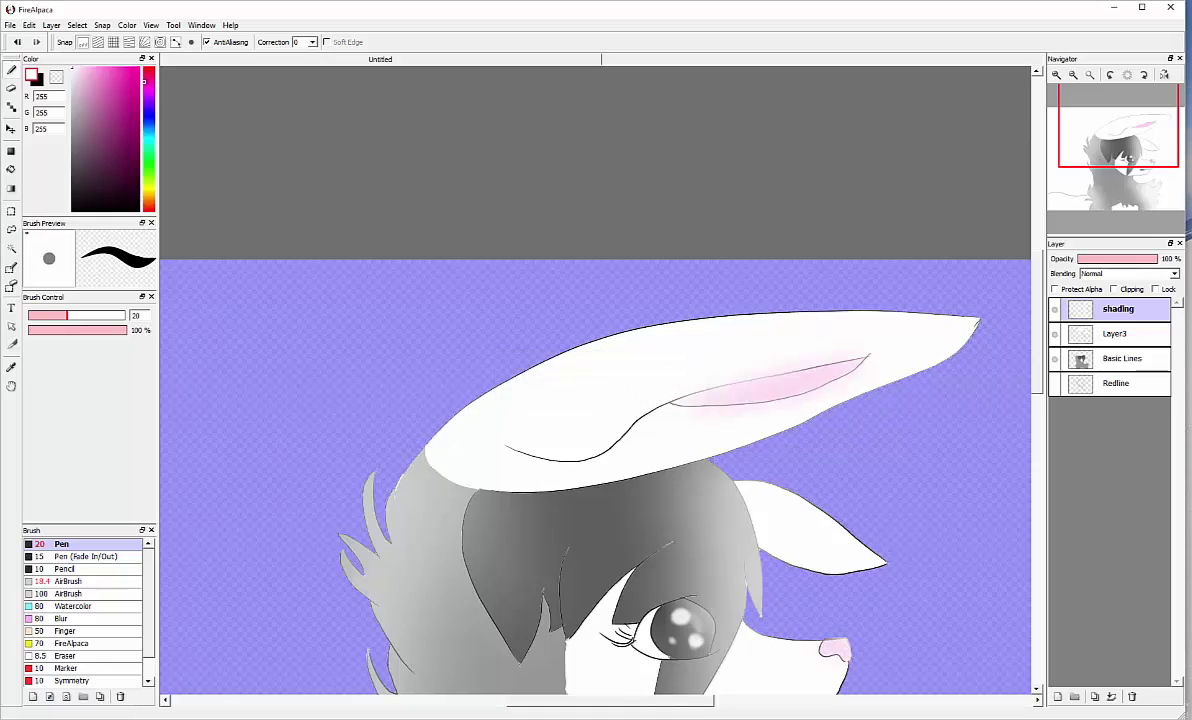
Invert the selection to the background and fill it with light grey, RGB 216, 216, 216.
scroll(649, 479, "down", 3)
scroll(649, 479, "up", 5)
scroll(990, 391, "down", 2)
scroll(990, 391, "down", 5)
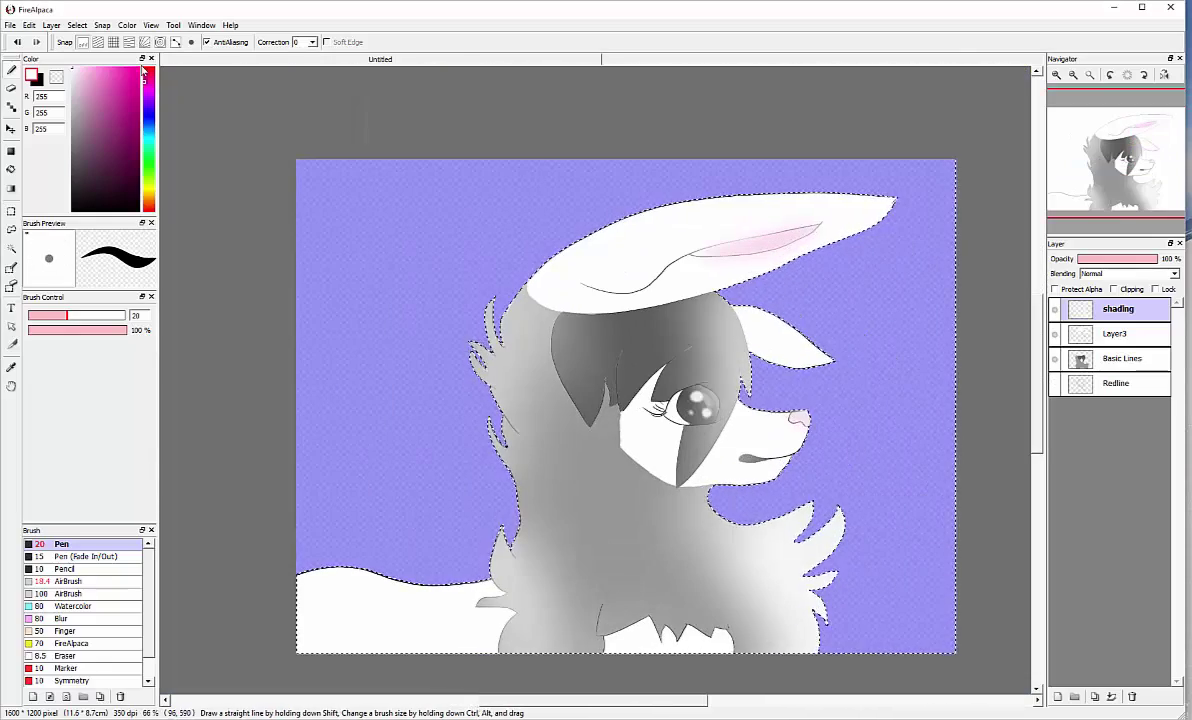
left_click(11, 169)
left_click(342, 285)
left_click(71, 89)
left_click(342, 285)
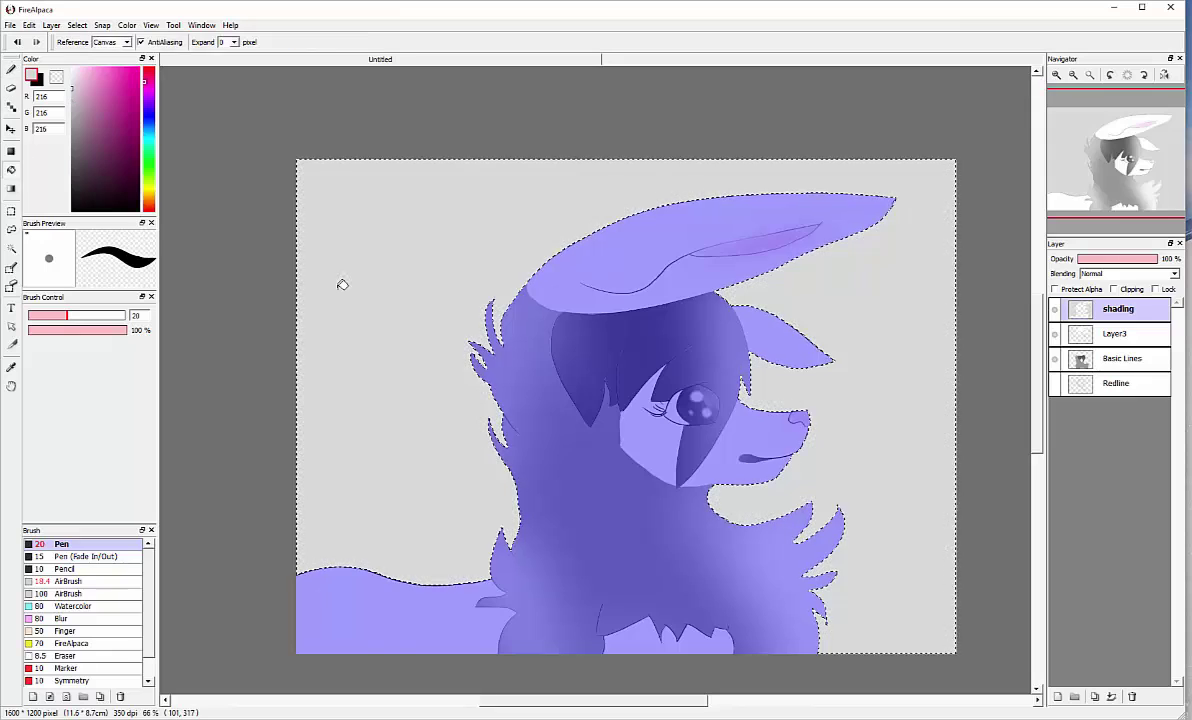
Paint curved white Pen strokes at size 20 across the corners of the grey background.
left_click(11, 69)
left_click(71, 68)
left_click_drag(300, 188, 333, 162)
left_click_drag(298, 300, 420, 165)
left_click_drag(298, 345, 450, 162)
left_click_drag(298, 385, 475, 165)
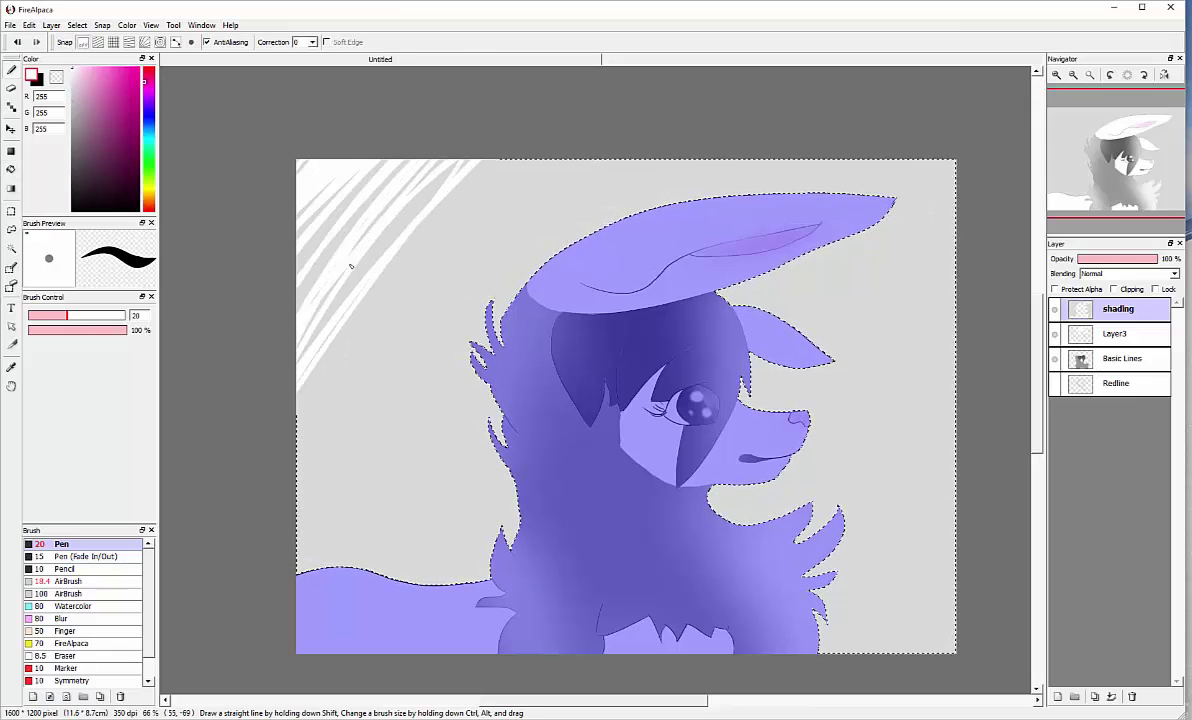
left_click_drag(830, 160, 950, 300)
left_click_drag(780, 165, 955, 420)
left_click_drag(955, 500, 825, 620)
left_click_drag(470, 165, 298, 540)
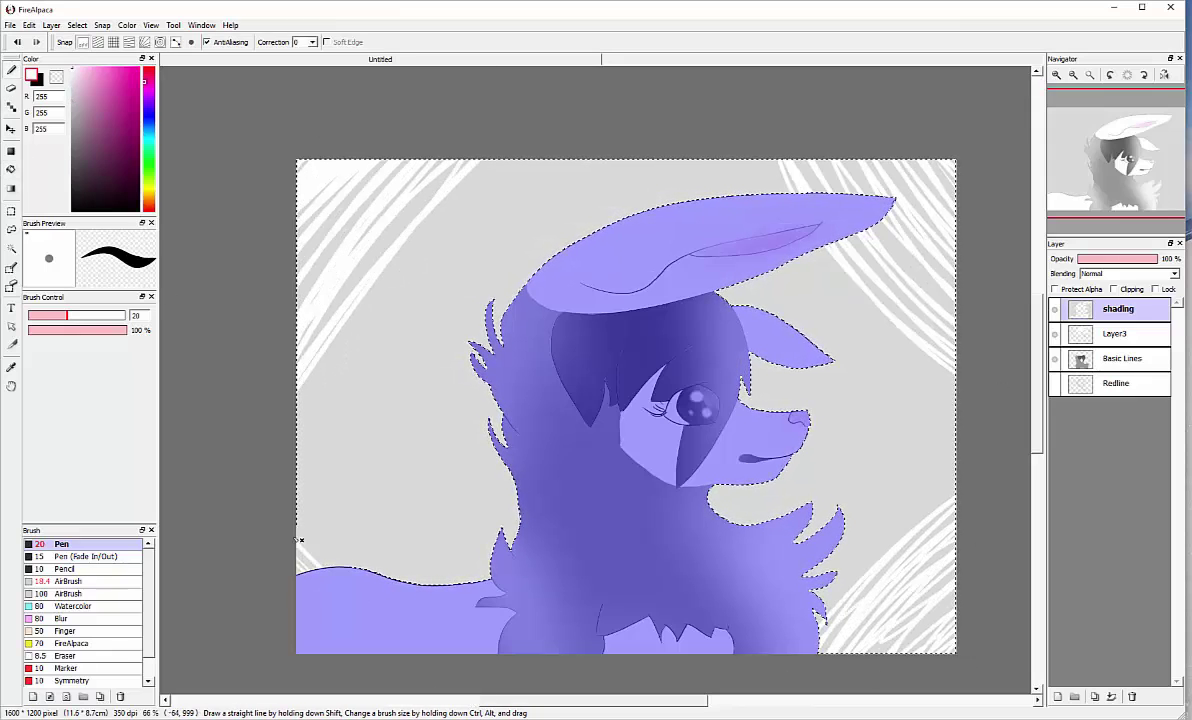
Apply a Gaussian Blur with a value of 64 to the background strokes and clear the selection.
left_click(51, 25)
left_click(80, 200)
left_click_drag(532, 381, 667, 381)
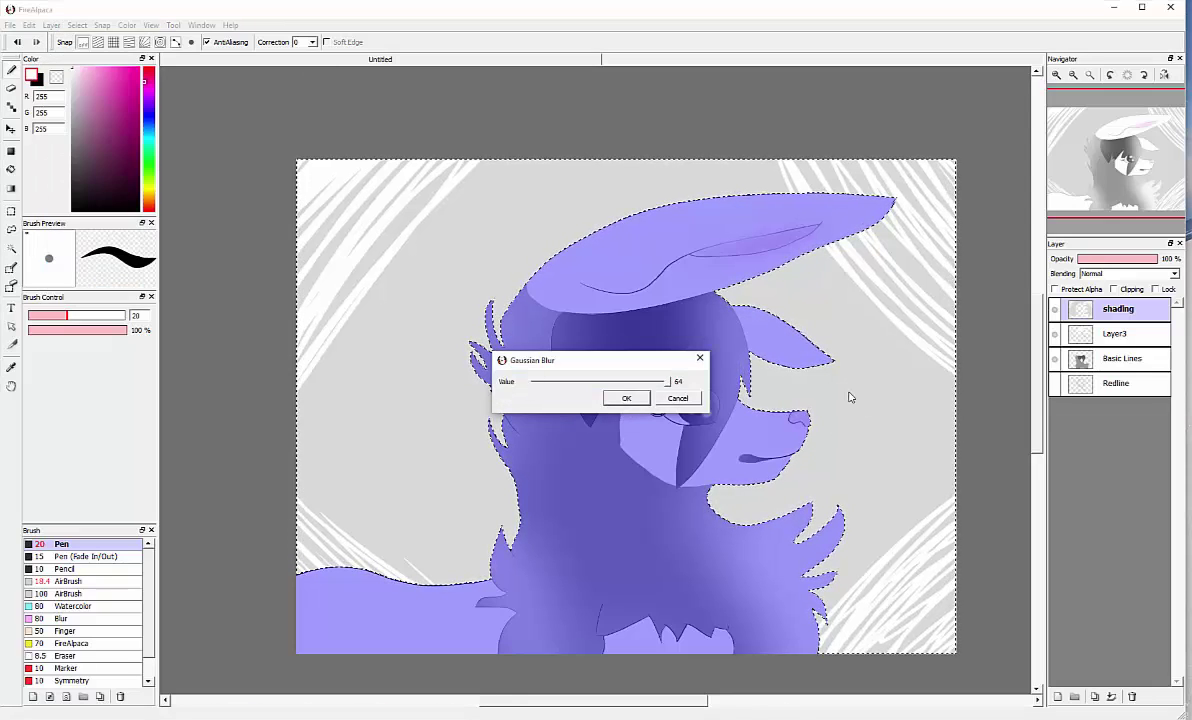
left_click(626, 398)
key("ctrl+d")
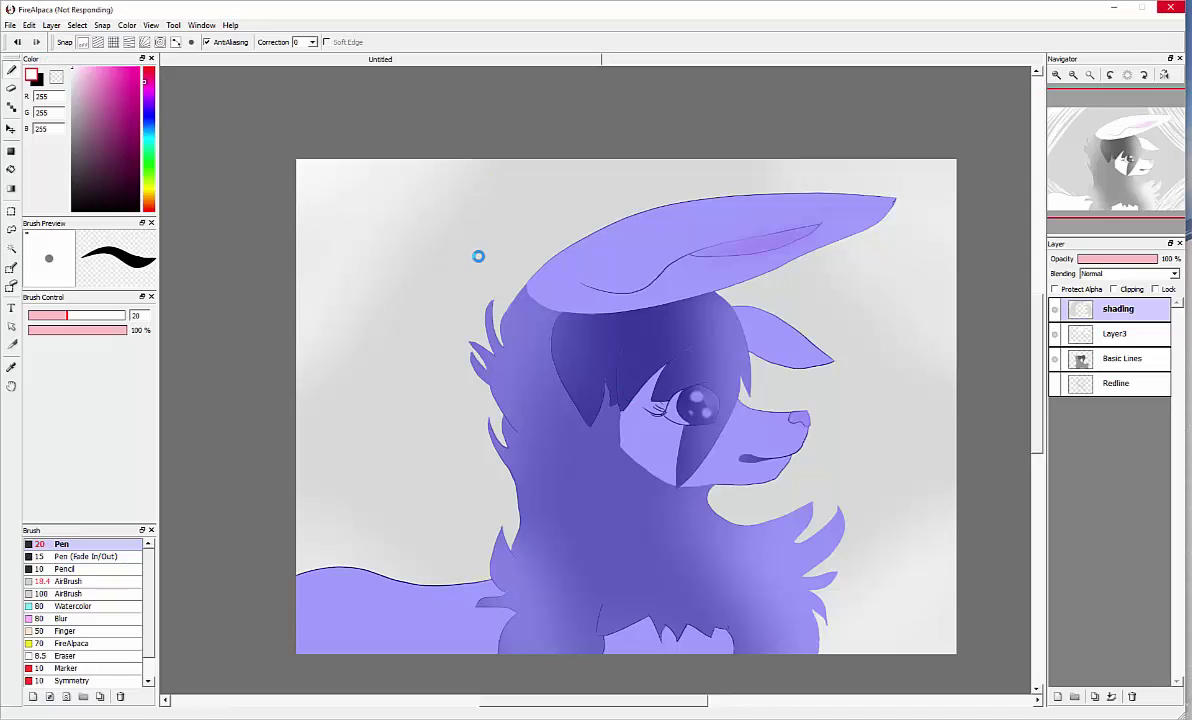
left_click(77, 25)
left_click(93, 48)
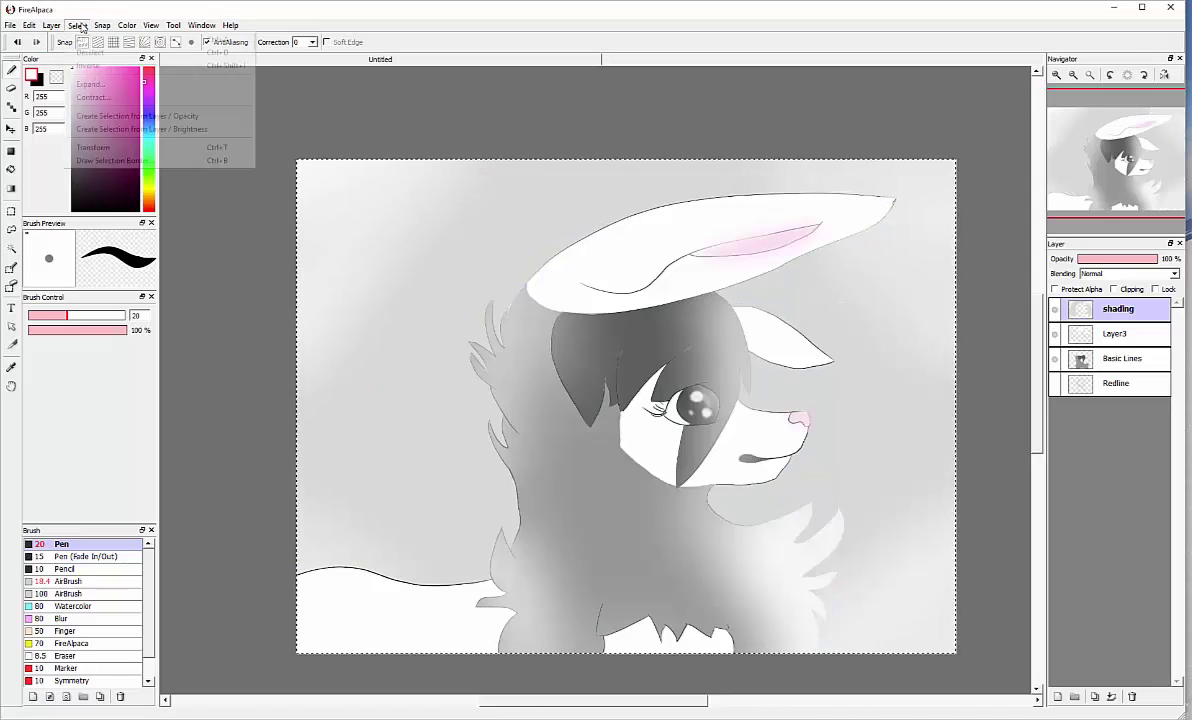
Write the artist's small signature along the chest fur tuft with the Pen at size 1 in grey, RGB 148, 148, 148.
scroll(822, 468, "up", 5)
key("x")
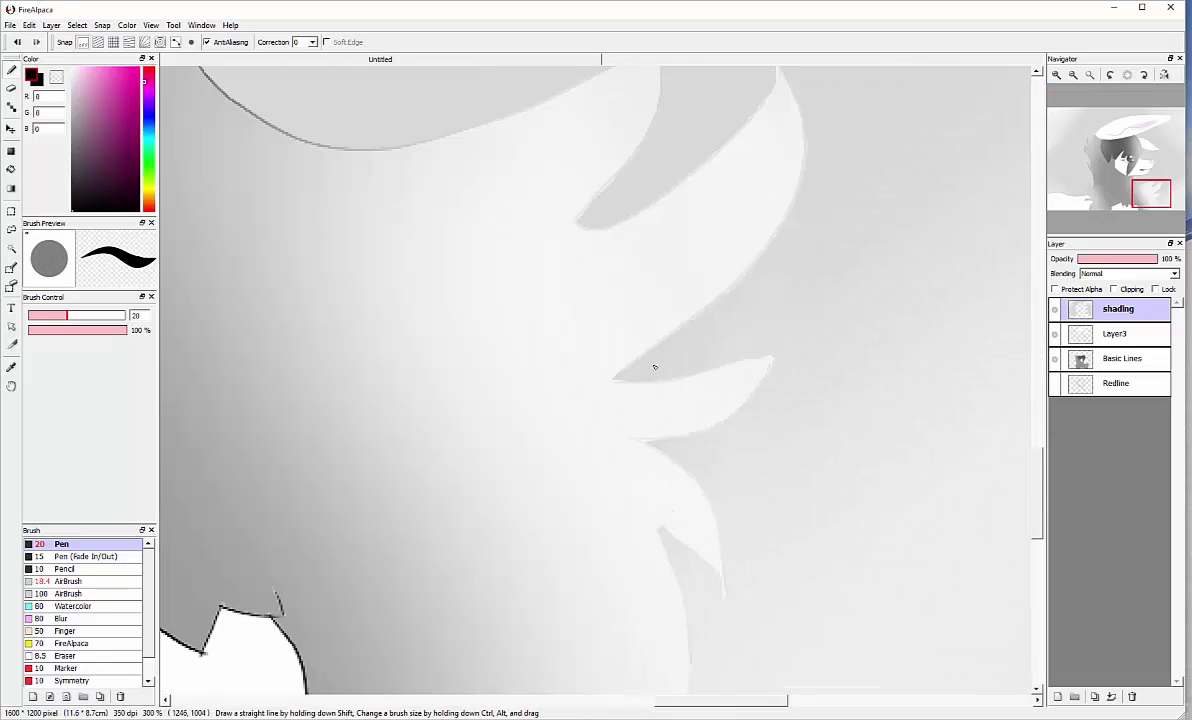
left_click_drag(656, 362, 655, 378)
left_click(17, 42)
left_click(72, 93)
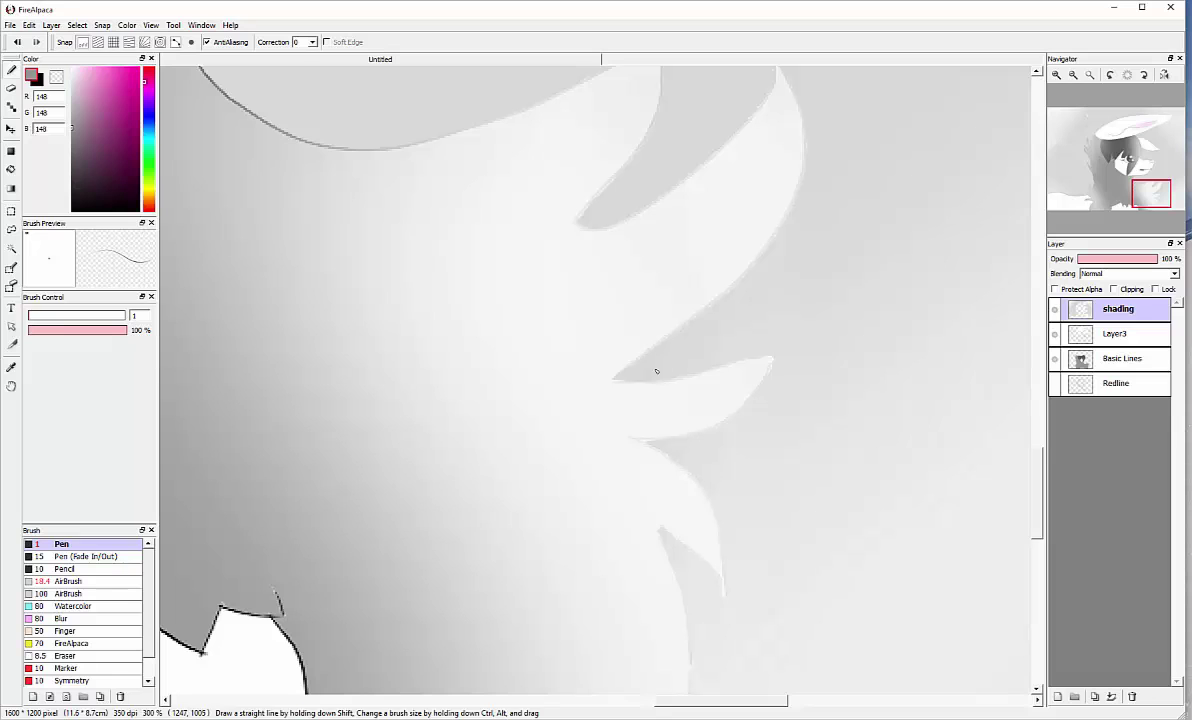
left_click_drag(656, 376, 758, 340)
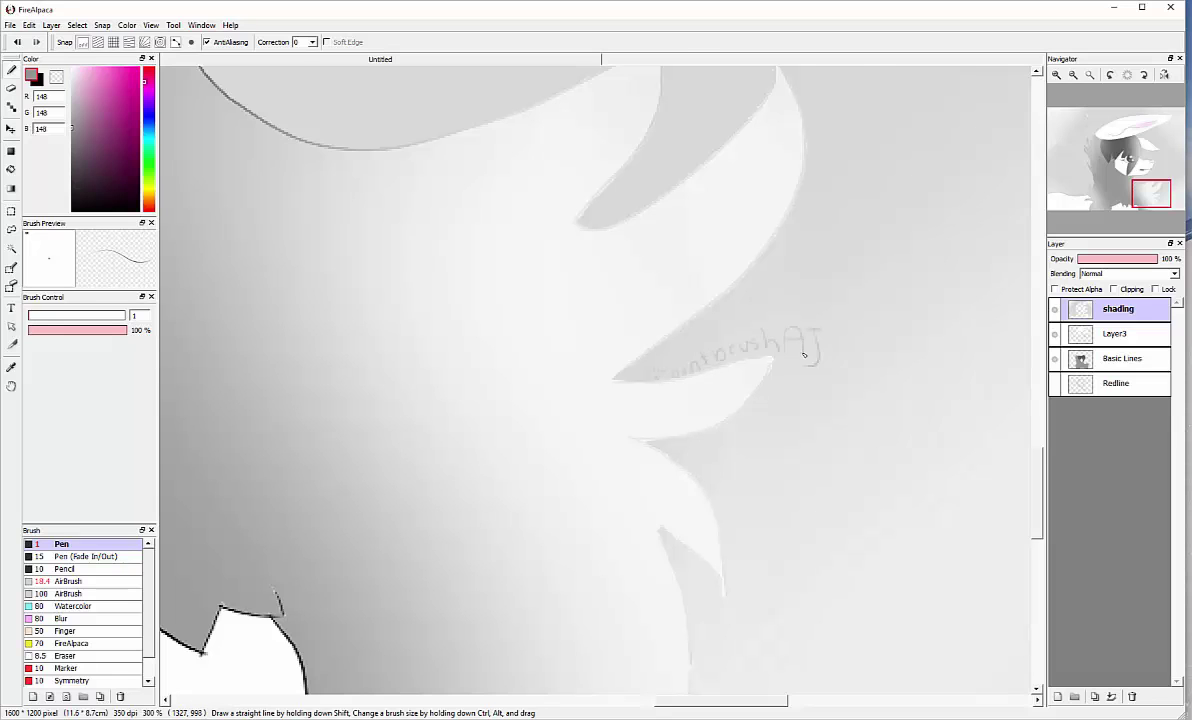
Cover the stray white dot in the background above the head with the sampled grey, RGB 216, 216, 216, using the Pen at size 20.
scroll(803, 354, "down", 5)
scroll(495, 213, "up", 10)
key("alt")
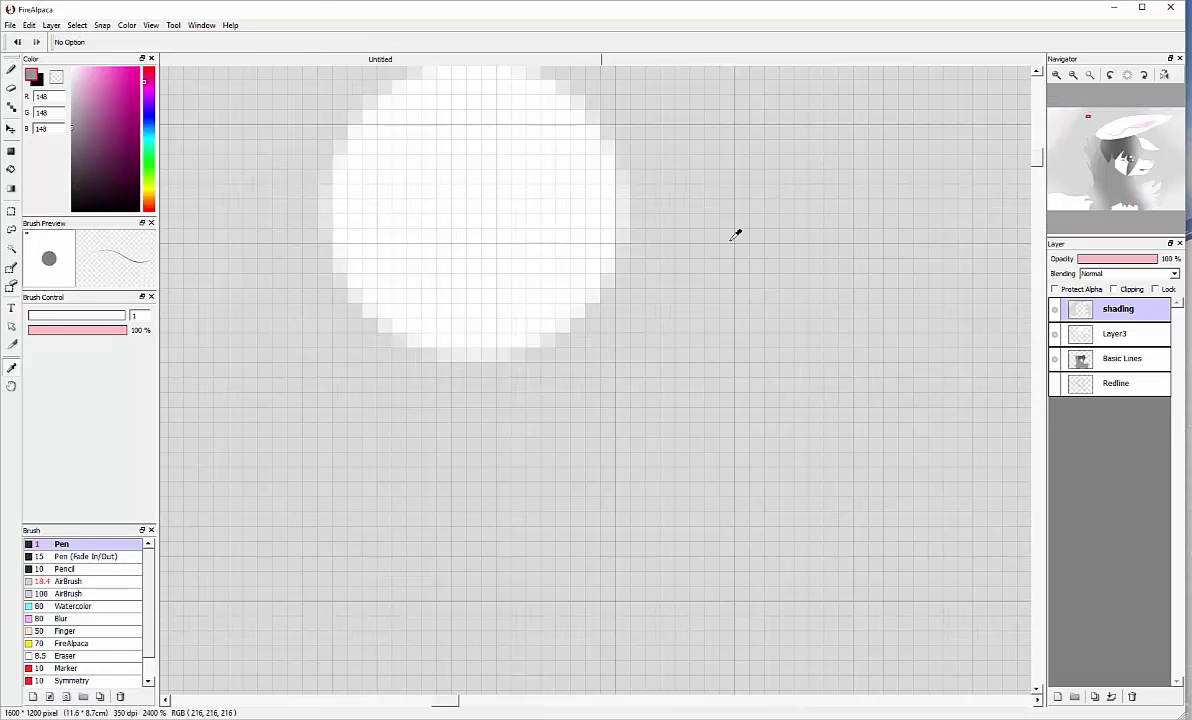
left_click(735, 234)
left_click_drag(610, 225, 465, 340)
left_click(147, 311)
type("2")
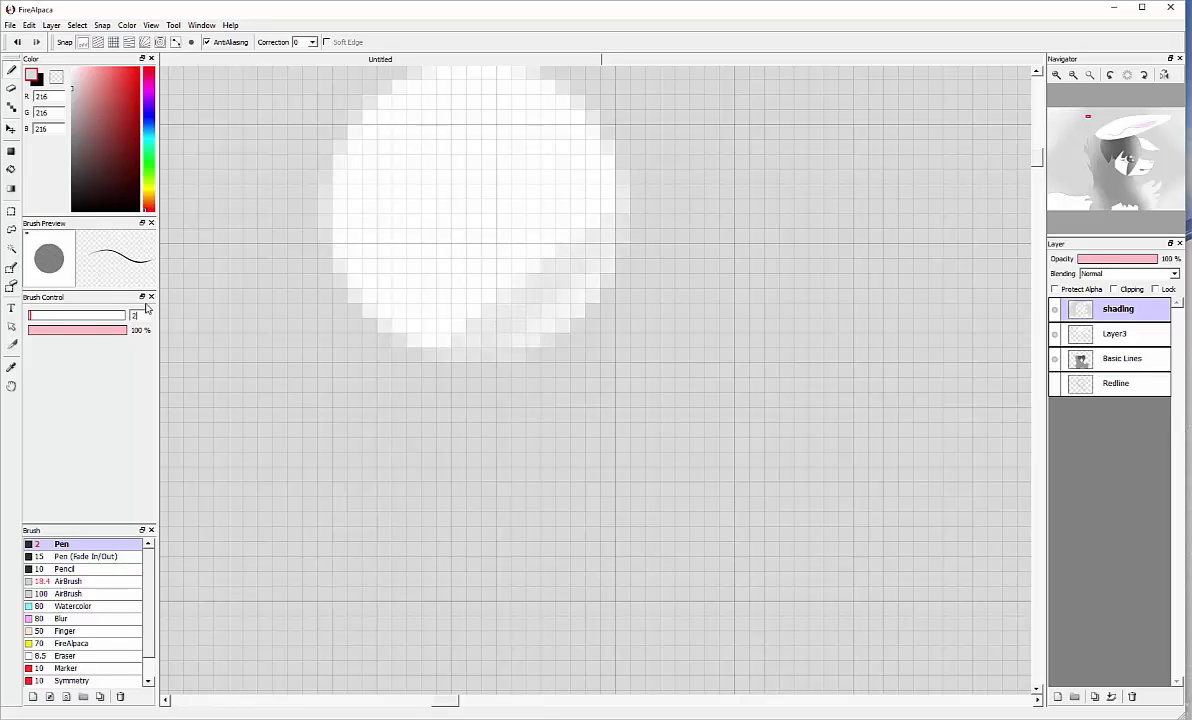
type("0")
mouse_move(650, 330)
left_mouse_down()
mouse_move(612, 266)
mouse_move(345, 110)
left_mouse_up()
scroll(470, 137, "down", 5)
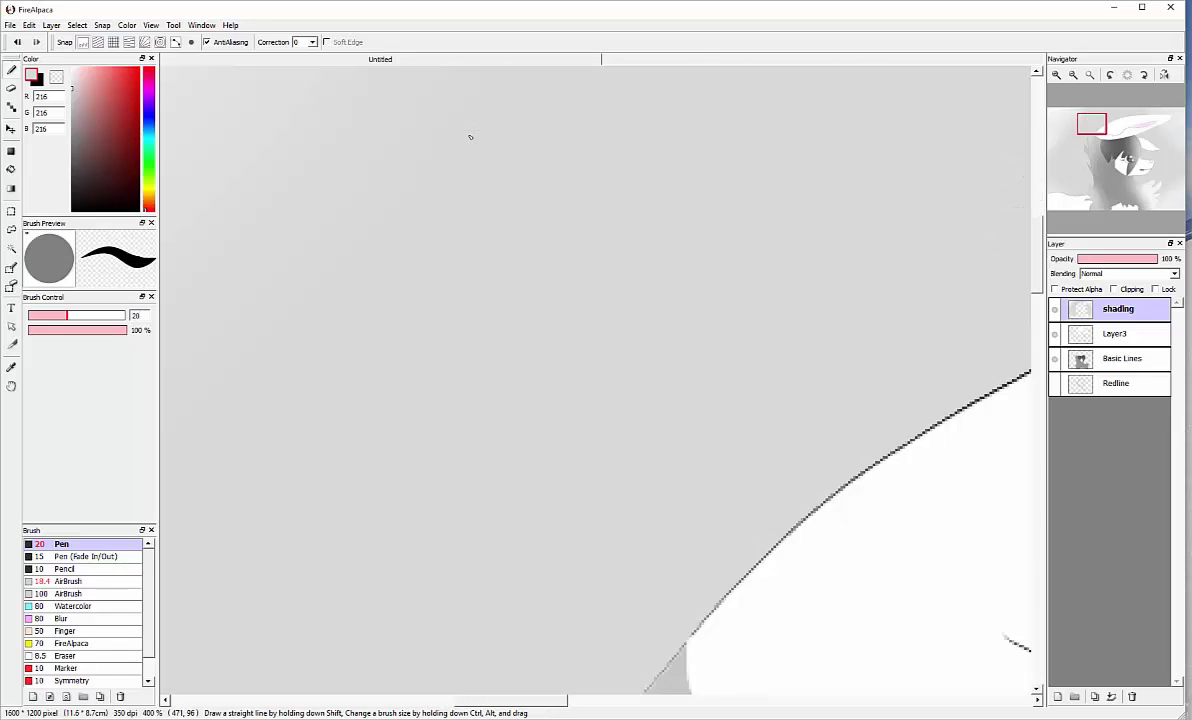
scroll(470, 137, "down", 5)
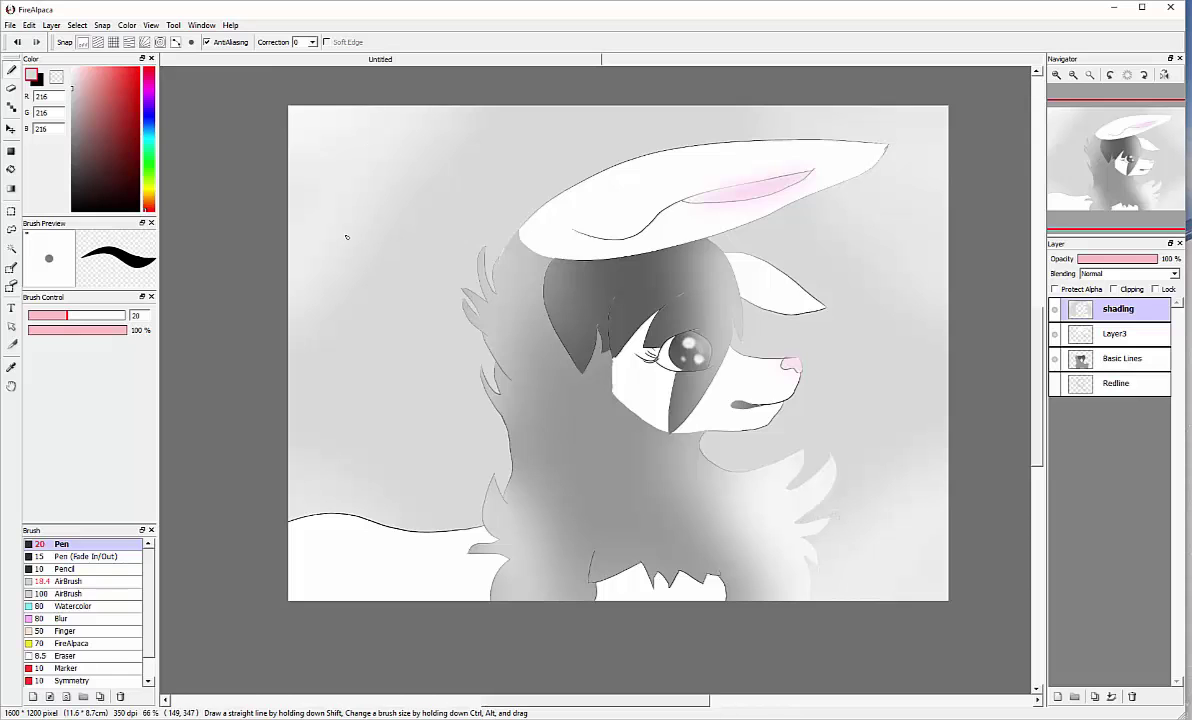